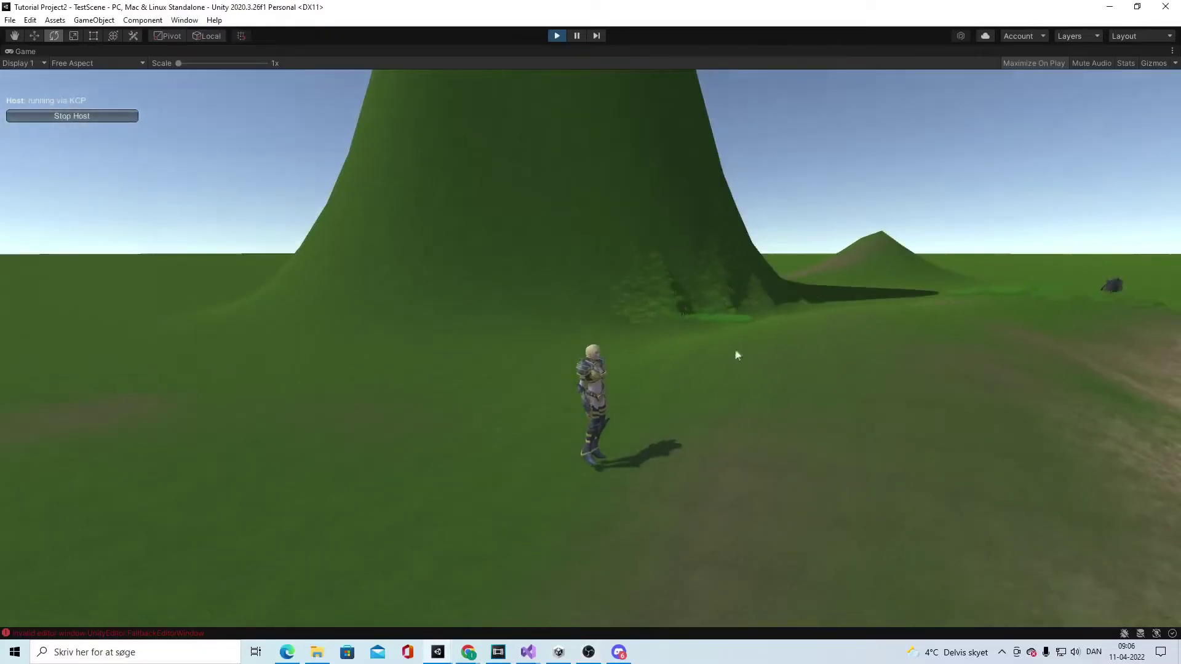
Step: Look around the player in play mode and try an auto-attack away from the enemies
right_drag(737, 359, 1160, 372)
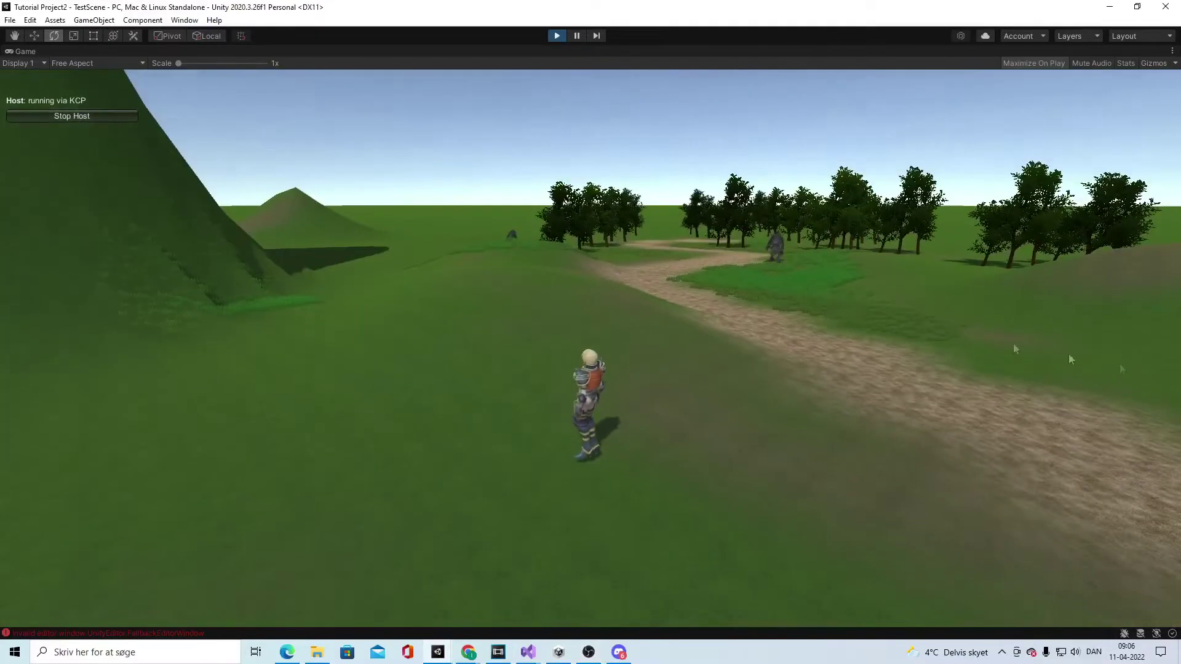
right_click(787, 251)
key(w)
right_drag(805, 279, 6, 255)
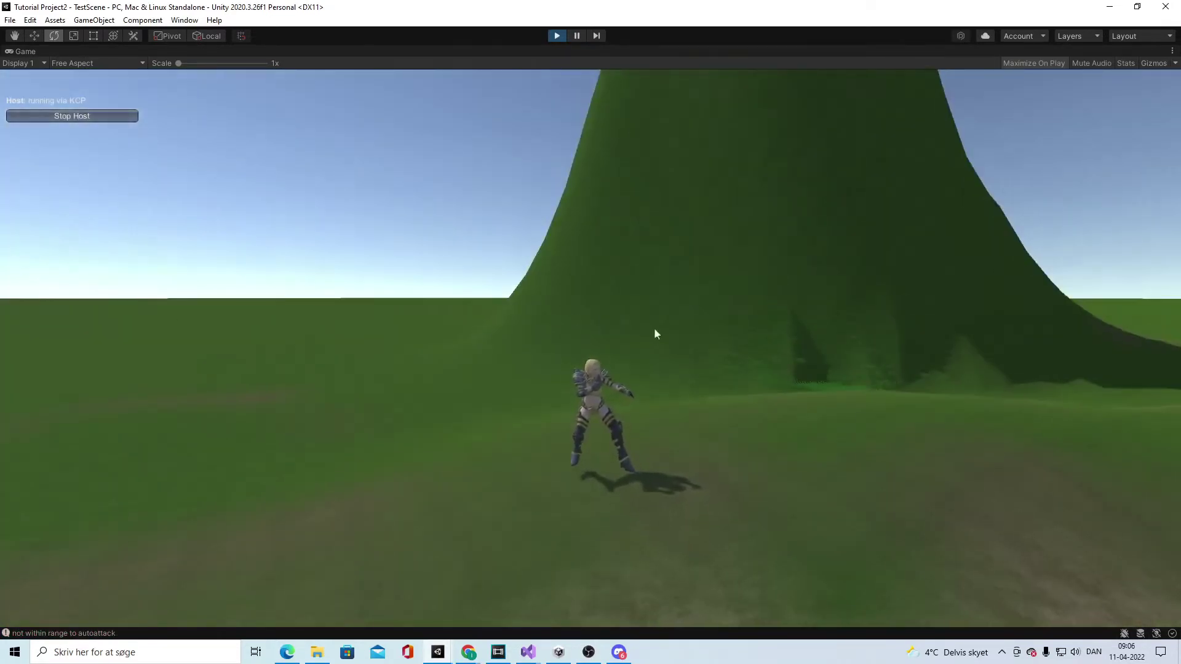
right_drag(654, 327, 882, 412)
click(684, 354)
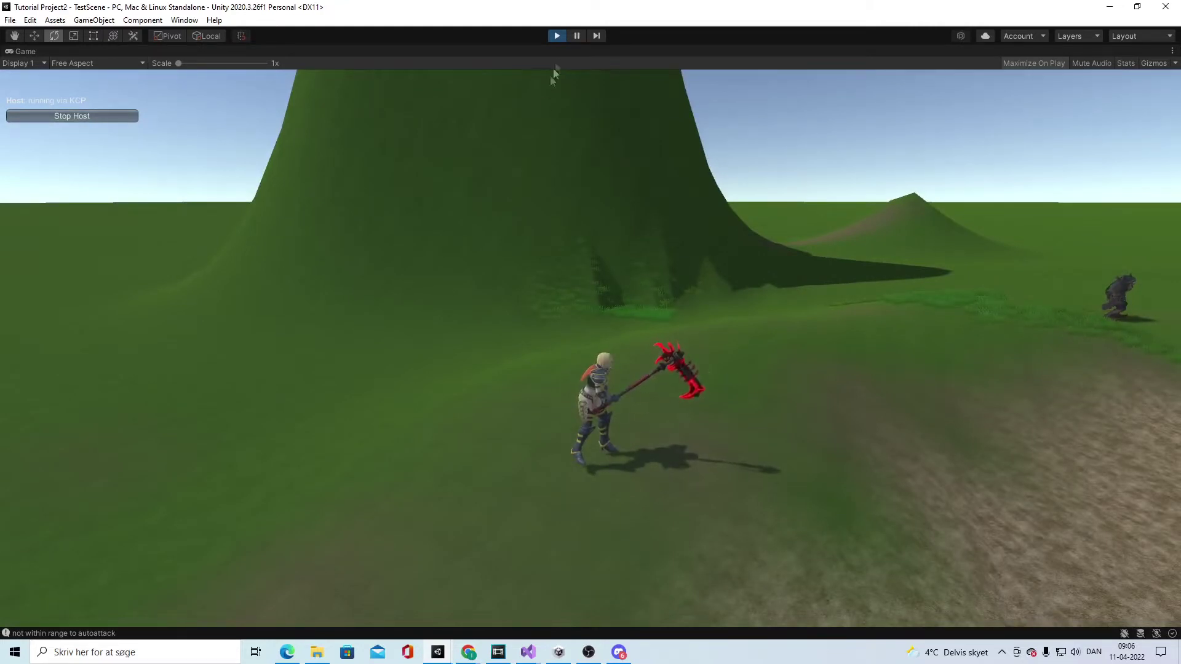
Step: Run the player to the enemy on the grass, test the auto-attack on it, and exit play mode
right_drag(706, 298, 877, 360)
key(w)
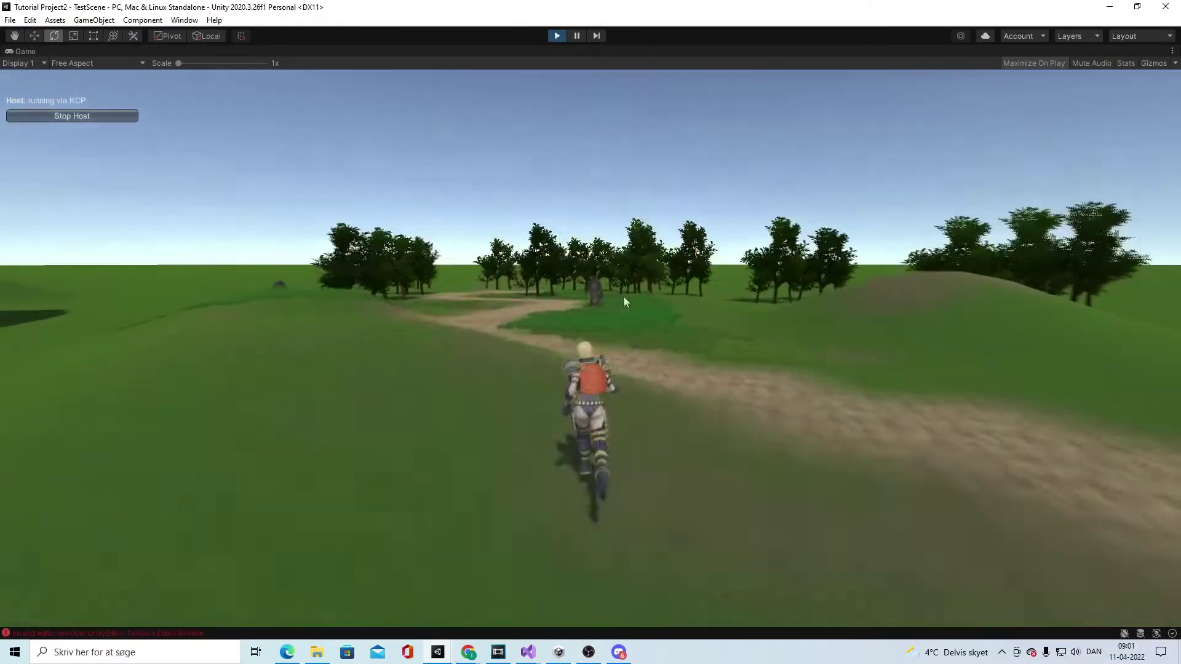
click(622, 296)
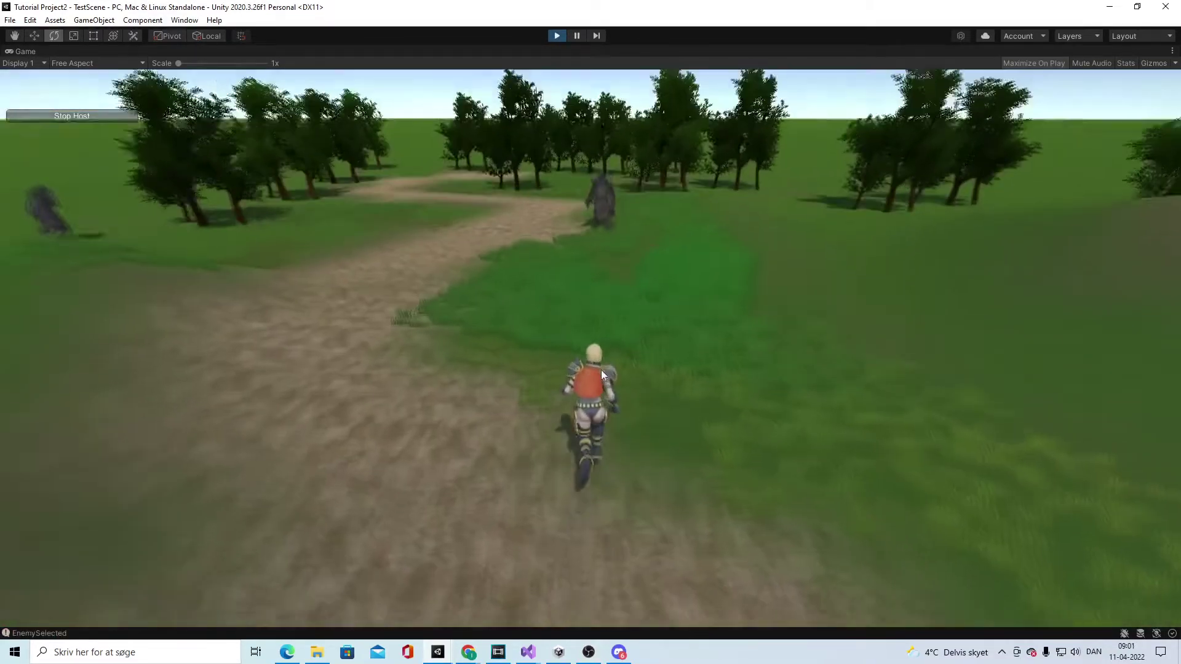
key(w)
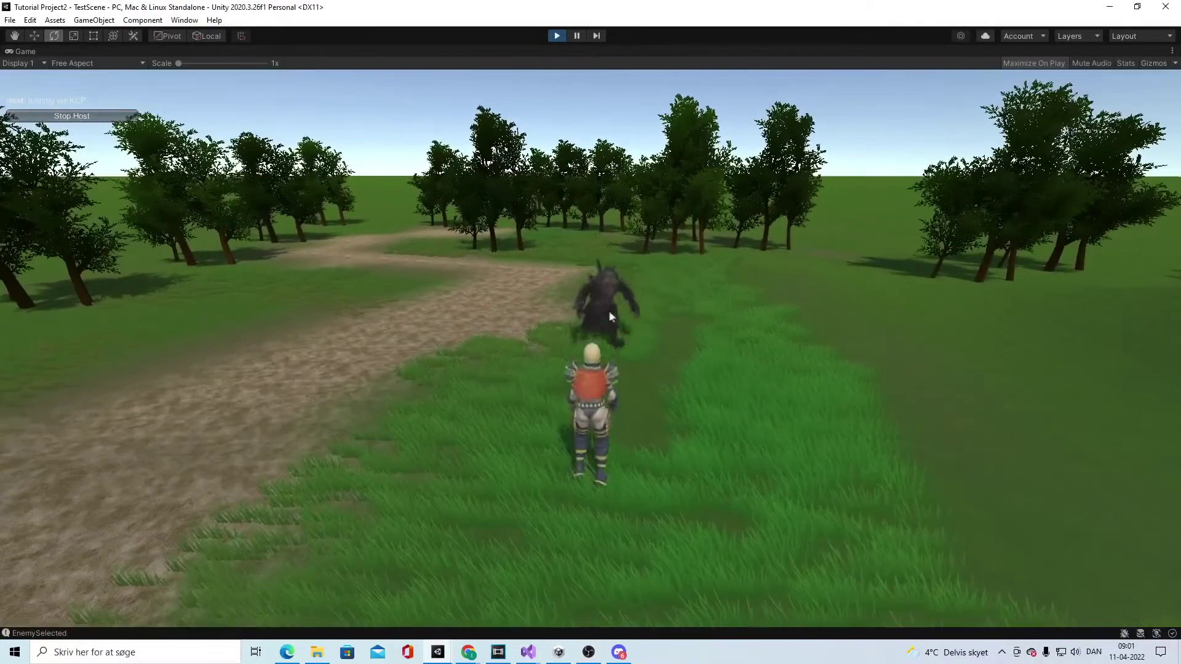
right_drag(608, 311, 529, 456)
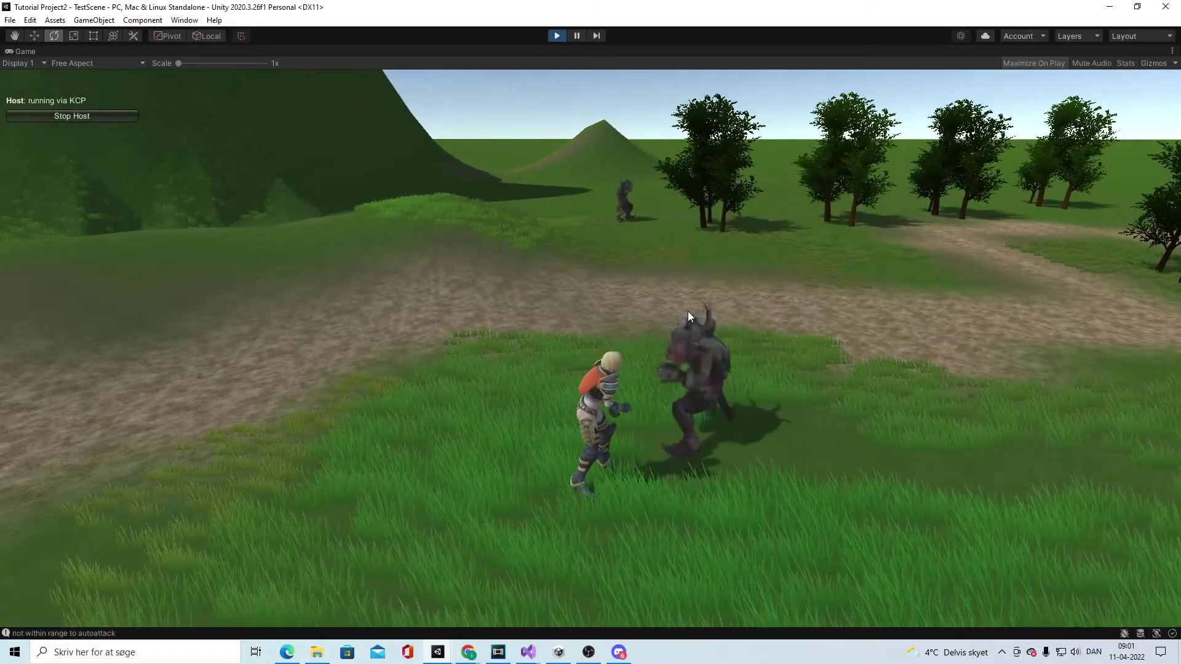
key(s)
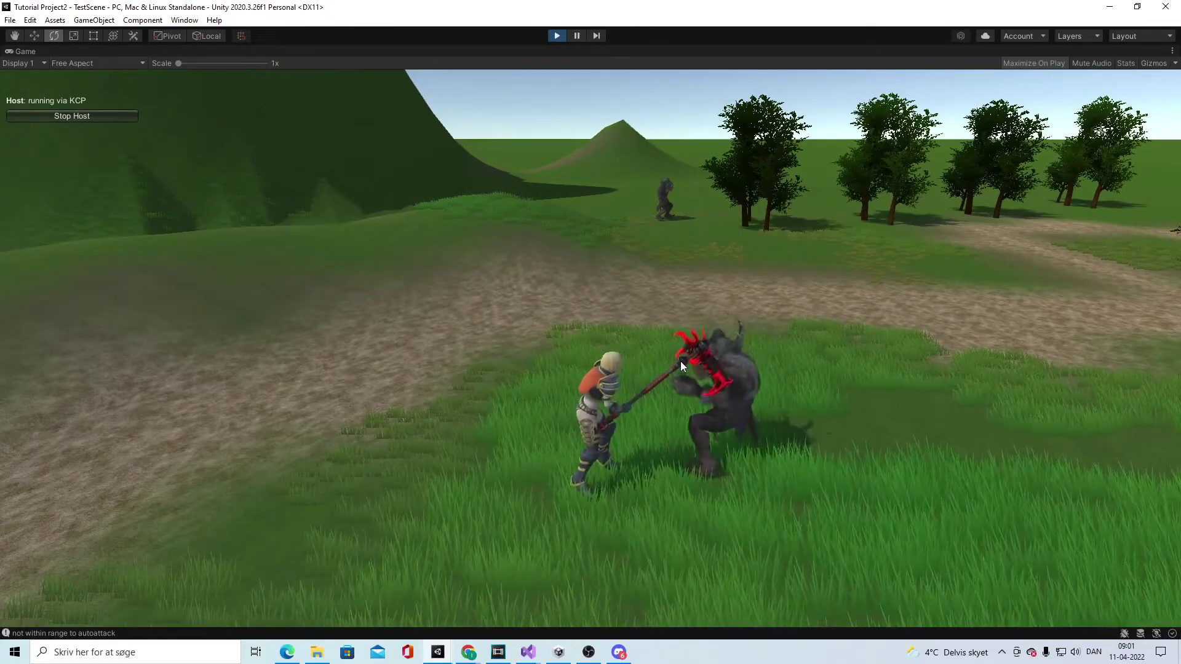
click(556, 36)
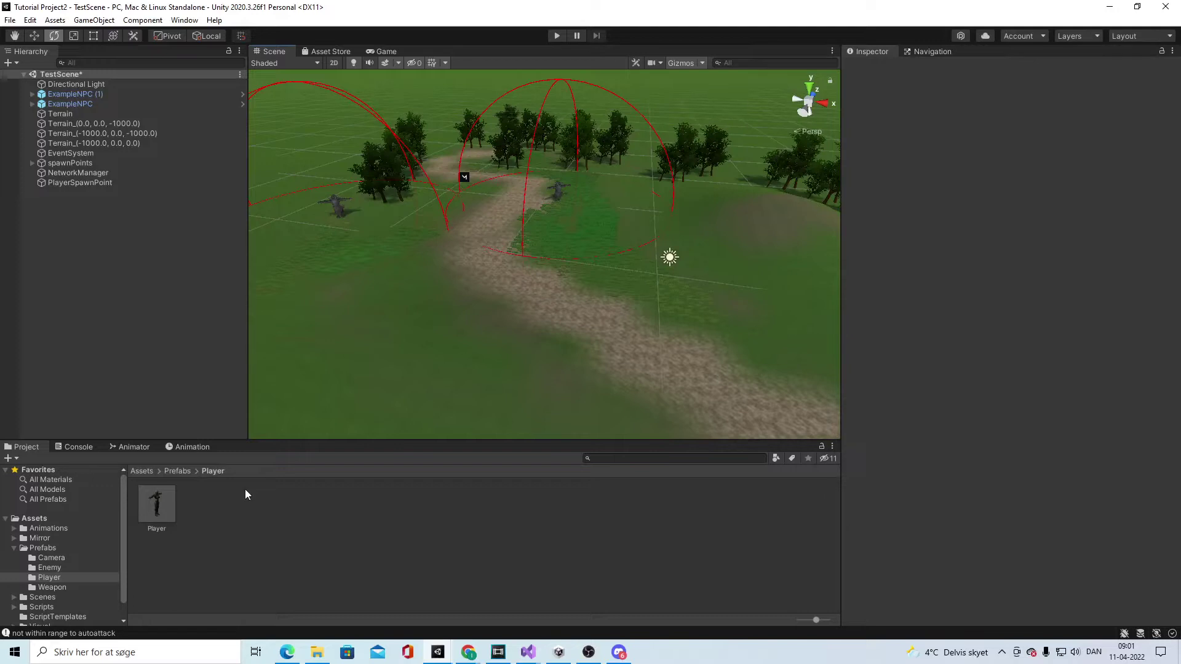
Step: Open the Player Melee Attack folder inside the project's Animations assets
click(186, 470)
click(147, 471)
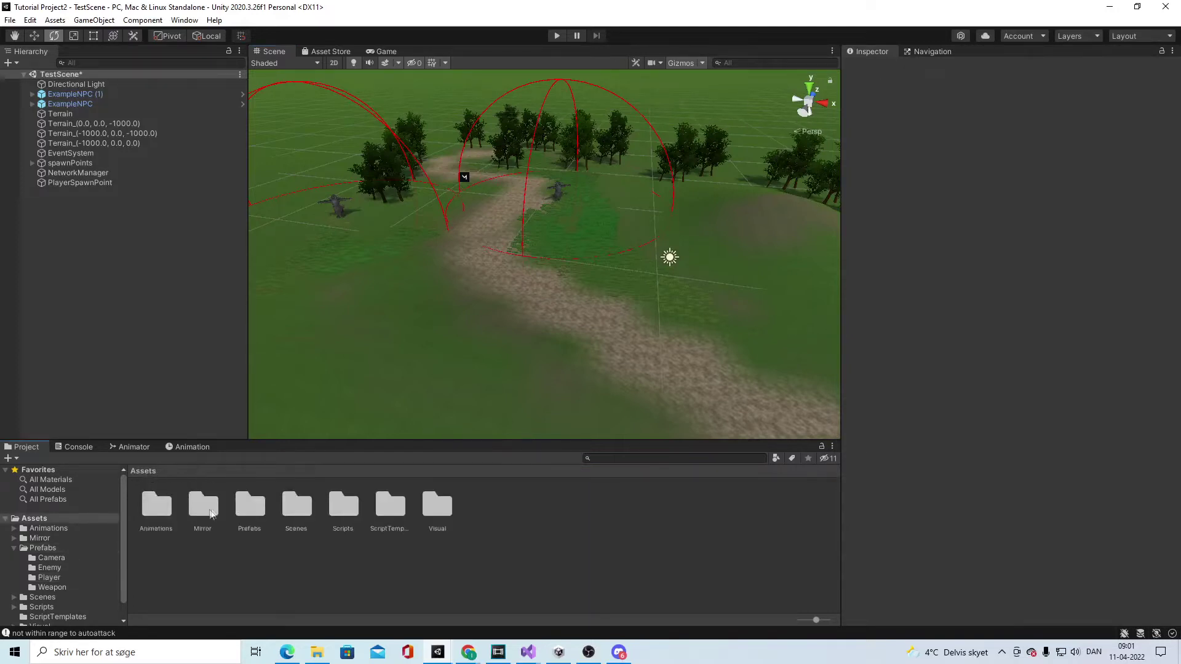
double_click(156, 504)
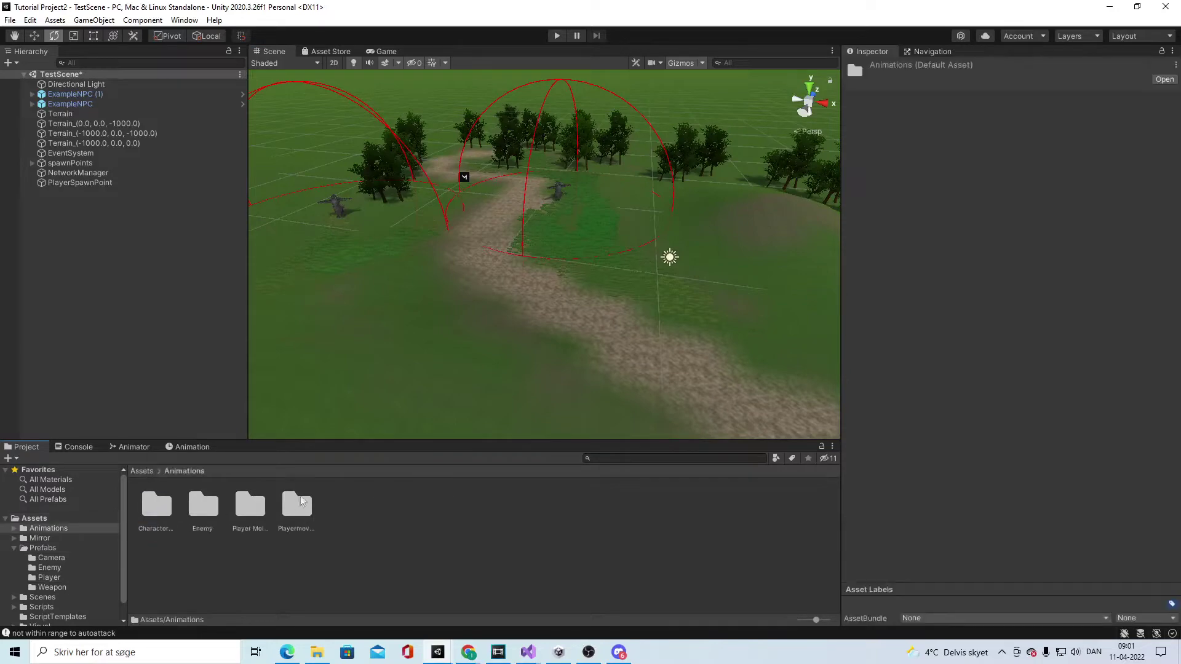
double_click(252, 505)
click(278, 577)
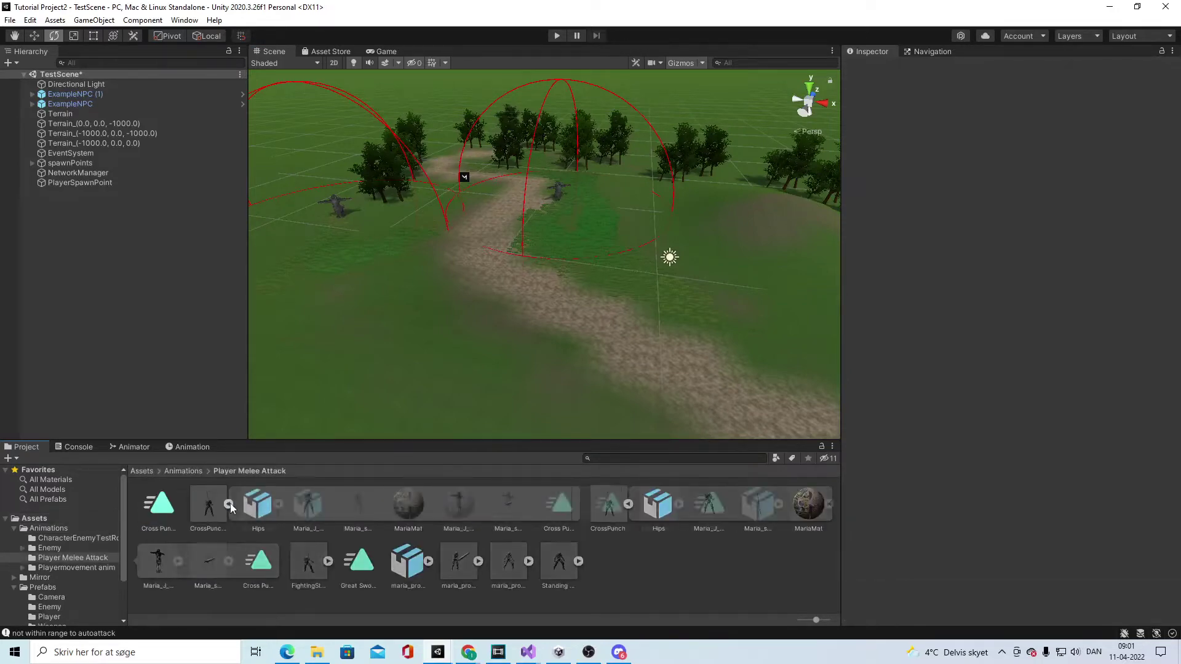
Step: Switch to Mixamo in the browser, search the animations for "fight idle" and preview Fight Idle from the front
click(288, 652)
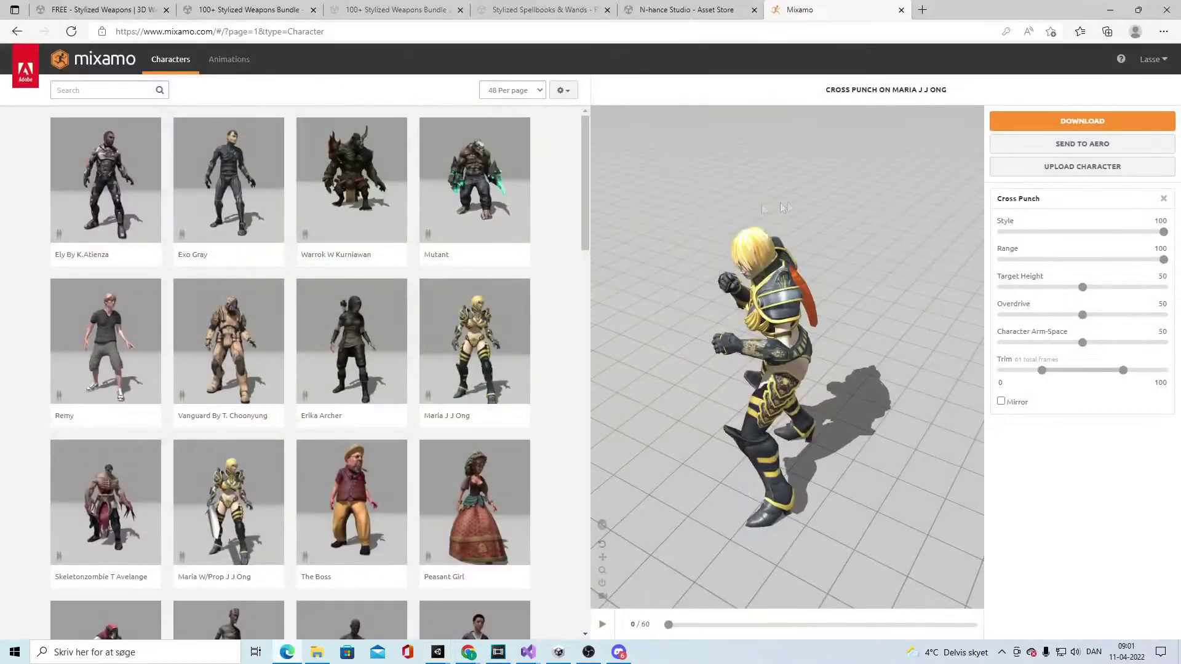
click(124, 87)
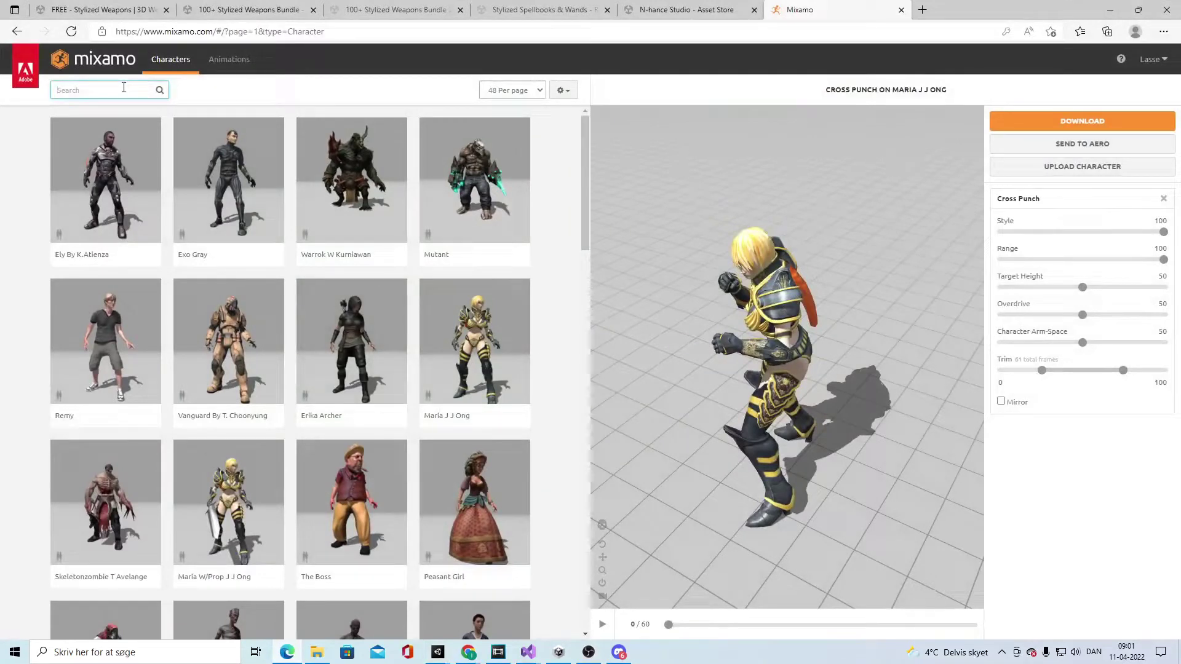
text(fight idle)
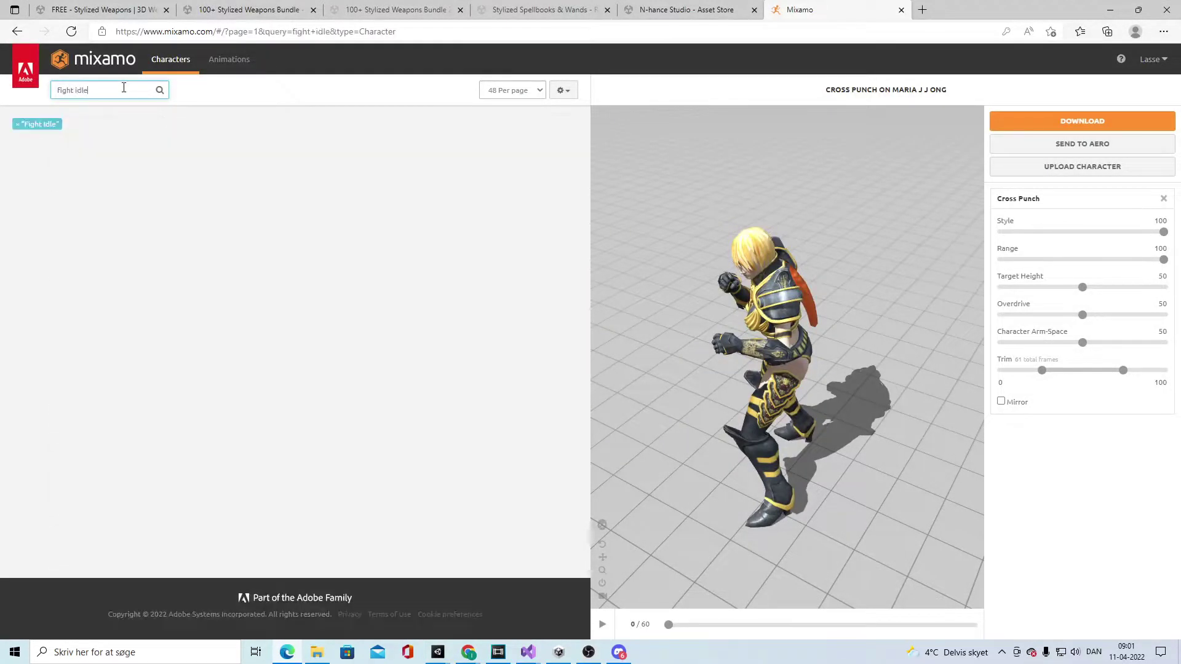
click(229, 59)
click(119, 90)
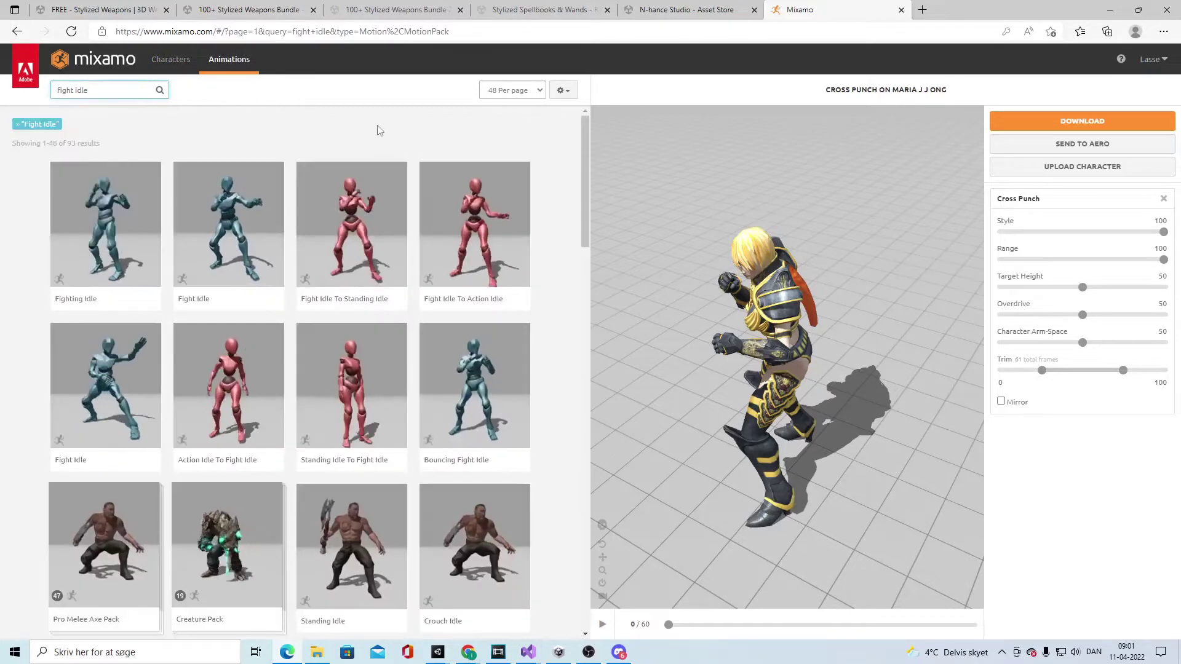
click(228, 234)
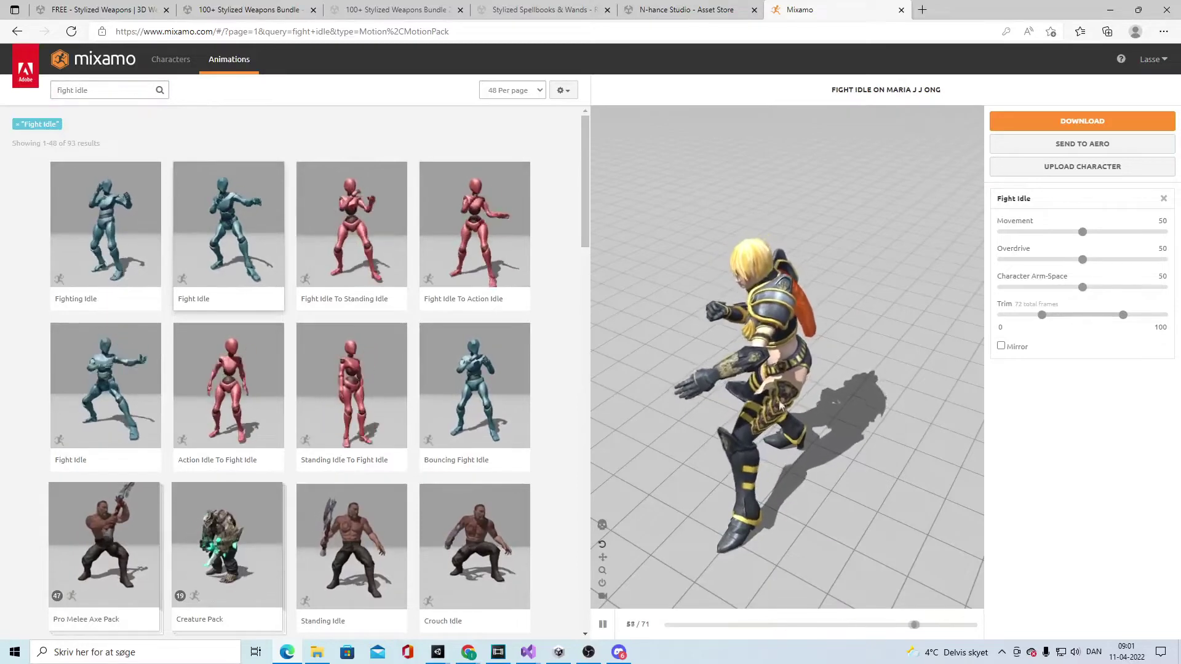
drag(762, 388, 898, 335)
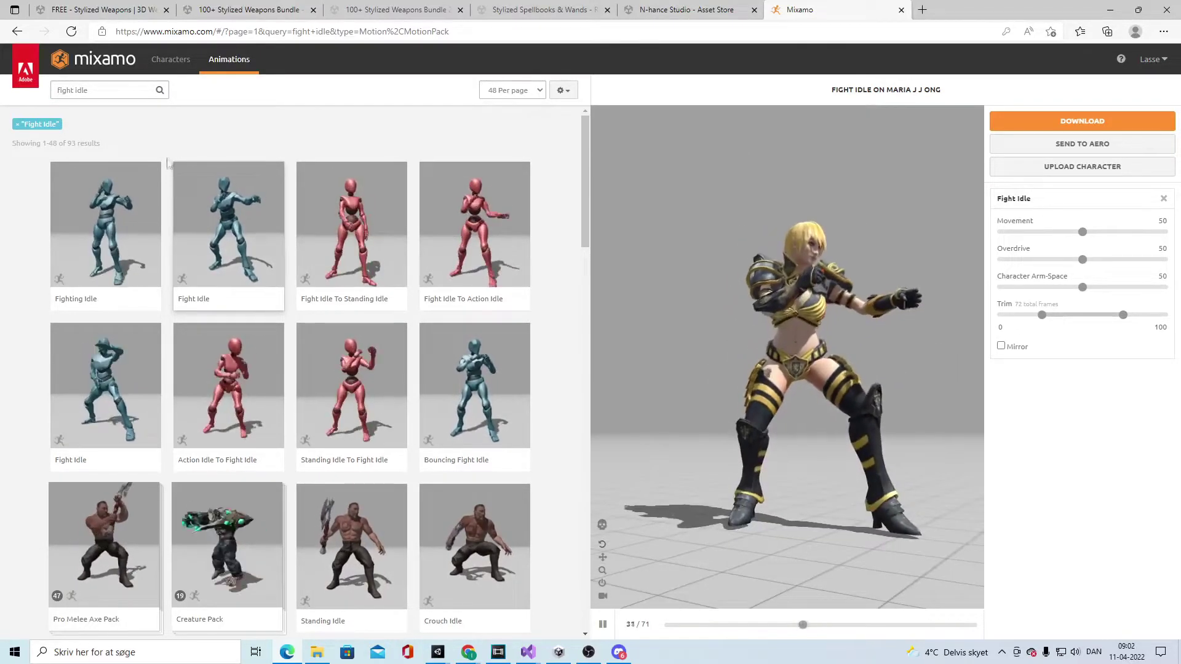
Step: Search the Mixamo animations for "cross punch" and preview the Cross Punch animation on the character
click(101, 89)
triple_click(102, 89)
text(cro)
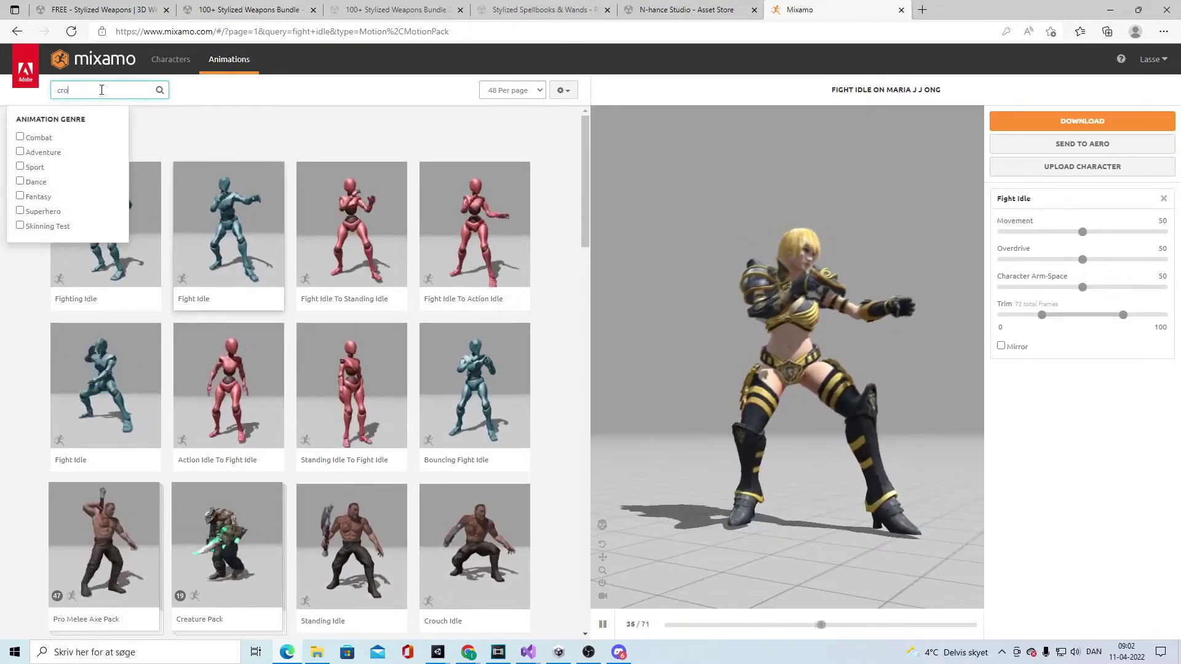
text(ss punch)
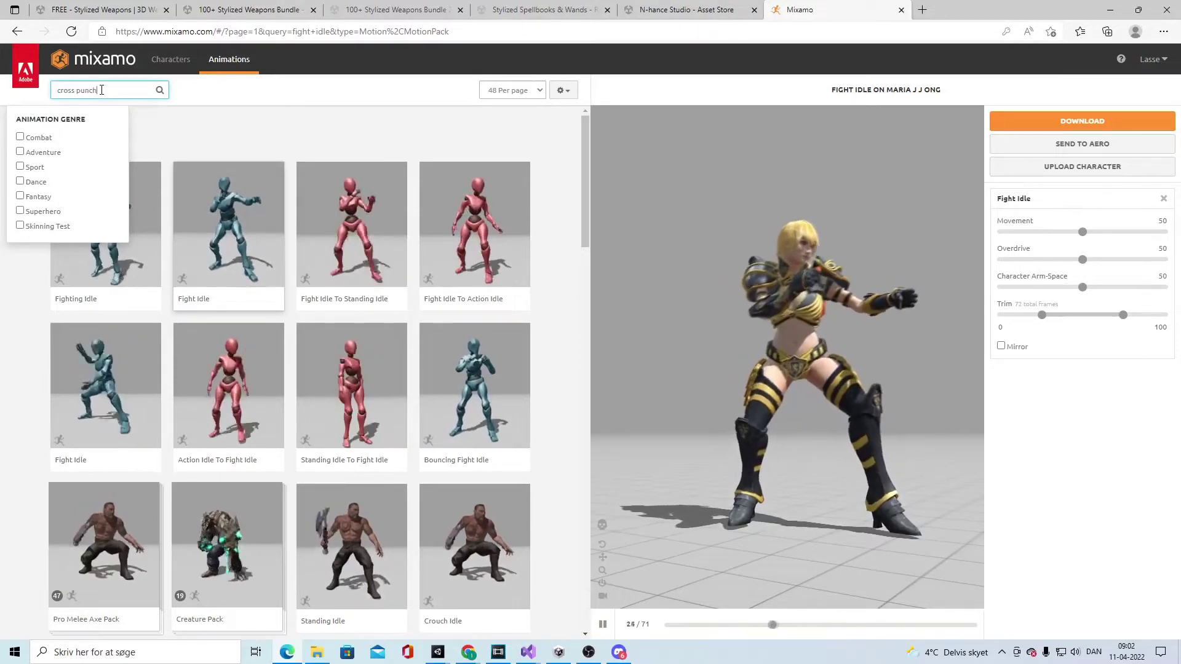
key(Return)
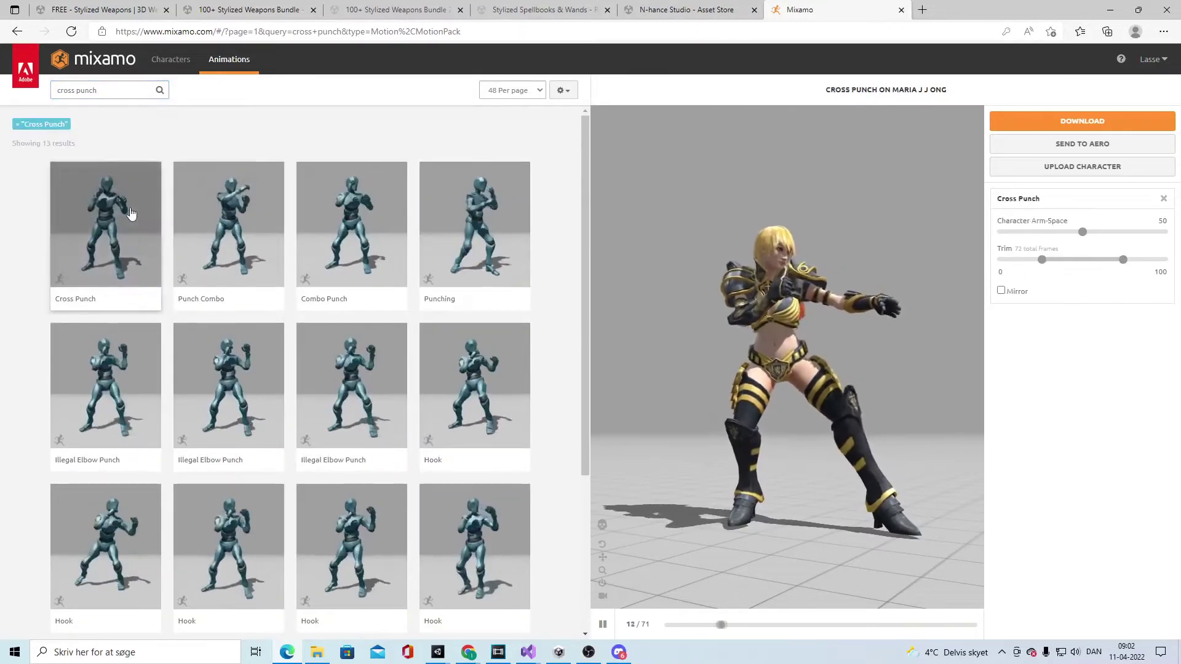
click(108, 258)
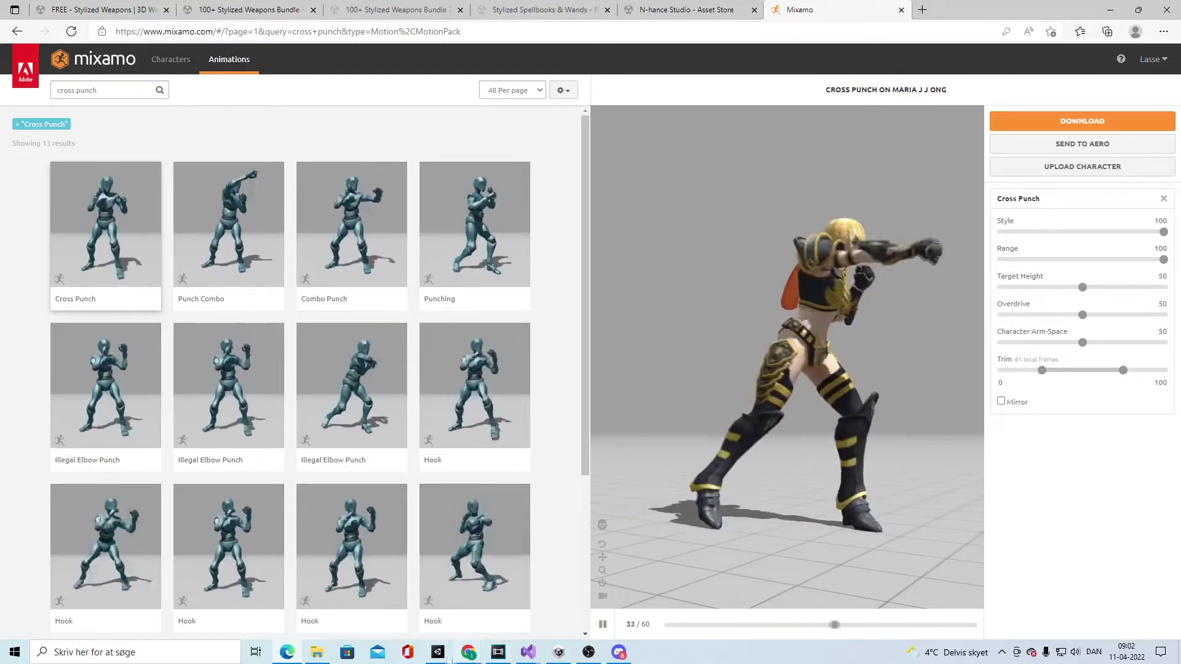
Step: Switch back to Unity and examine the contents of the models in the Player Melee Attack folder
mouse_move(437, 652)
click(412, 607)
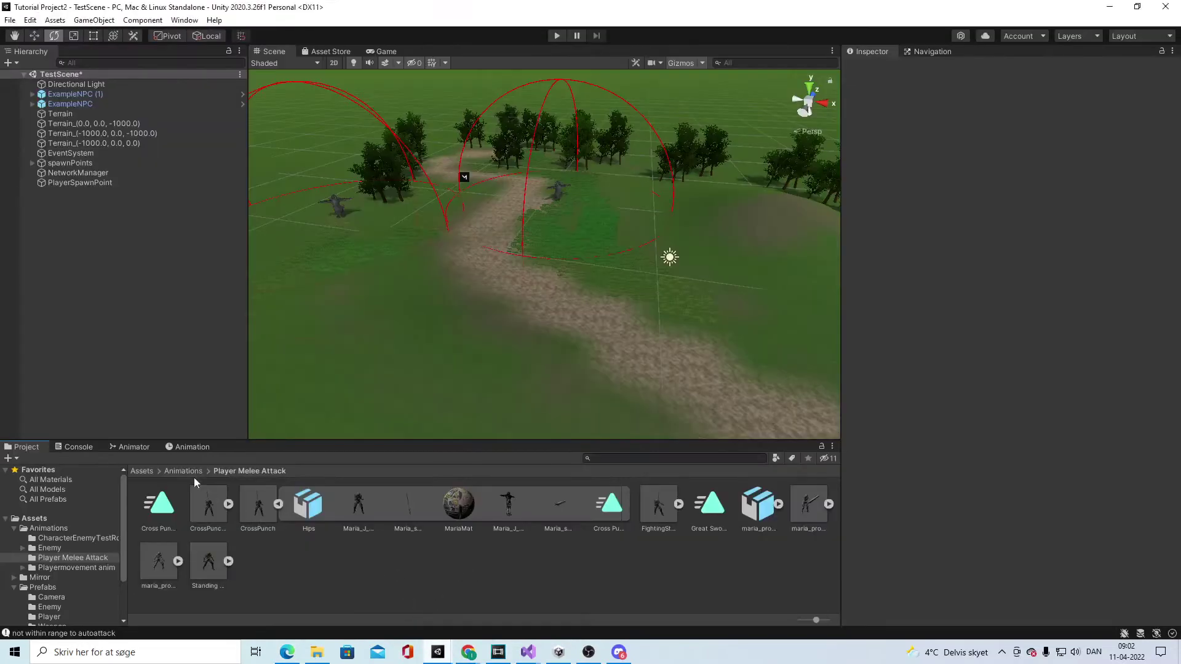
click(278, 505)
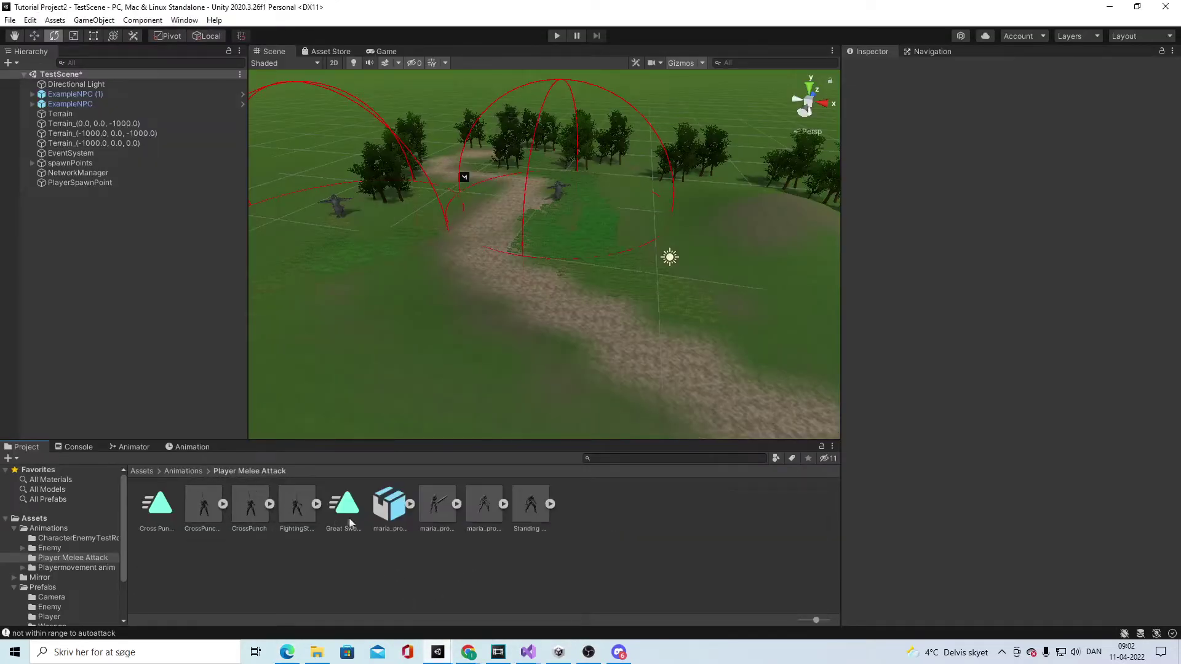
click(410, 504)
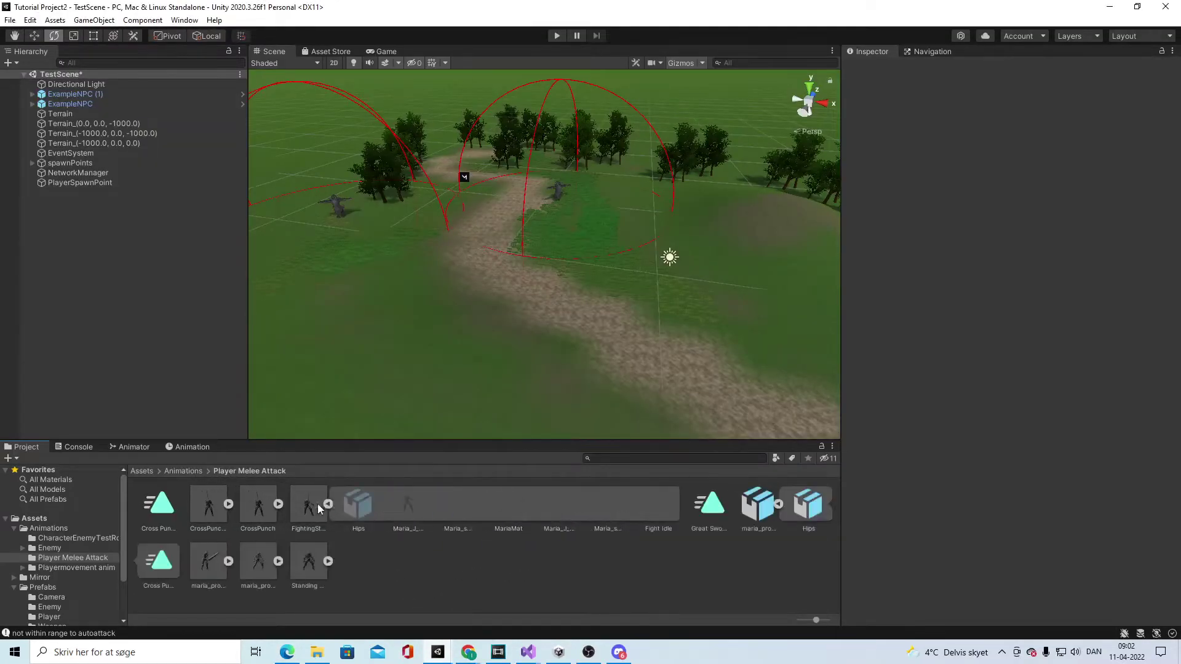
click(410, 506)
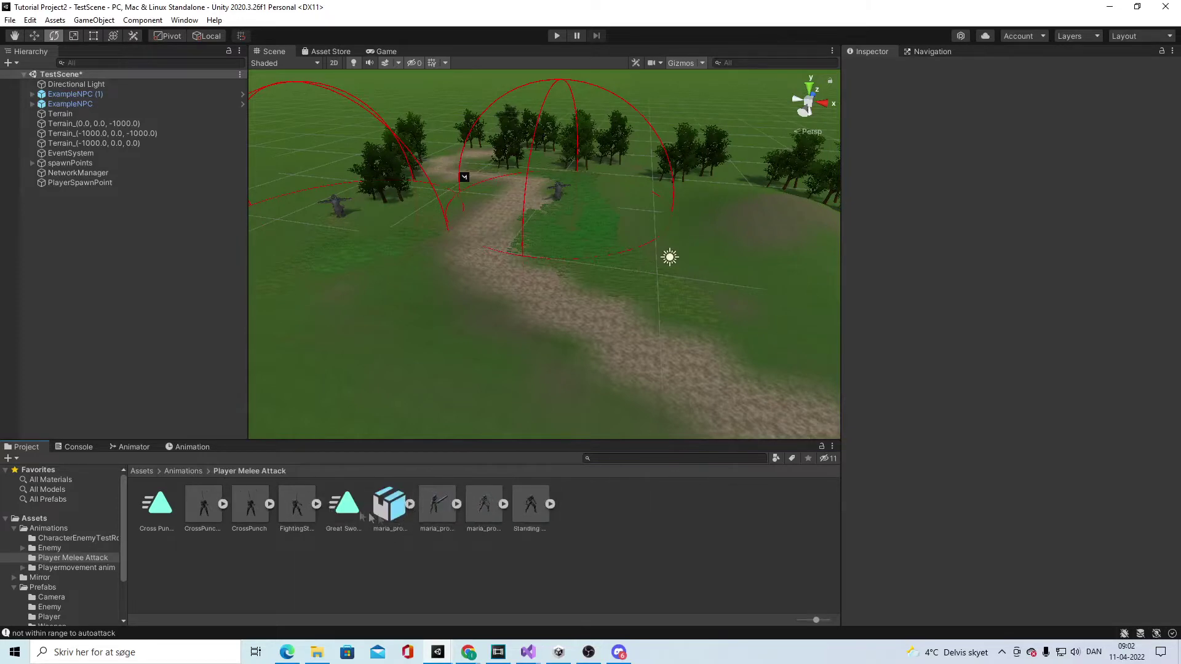
Step: Duplicate the Cross Punch animation clip contained in the CrossPunch 1 model
click(205, 507)
click(222, 504)
click(559, 525)
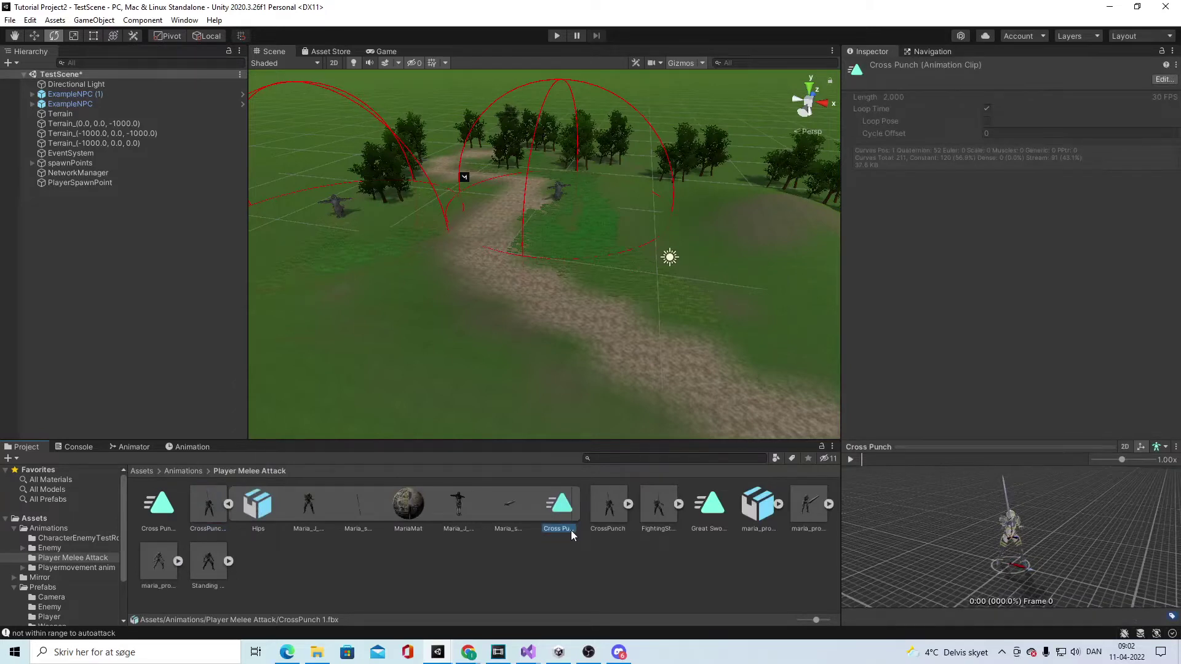
key(ctrl+d)
Step: Rename the duplicated Cross Punch clip to "CrossPunch-"
right_click(173, 514)
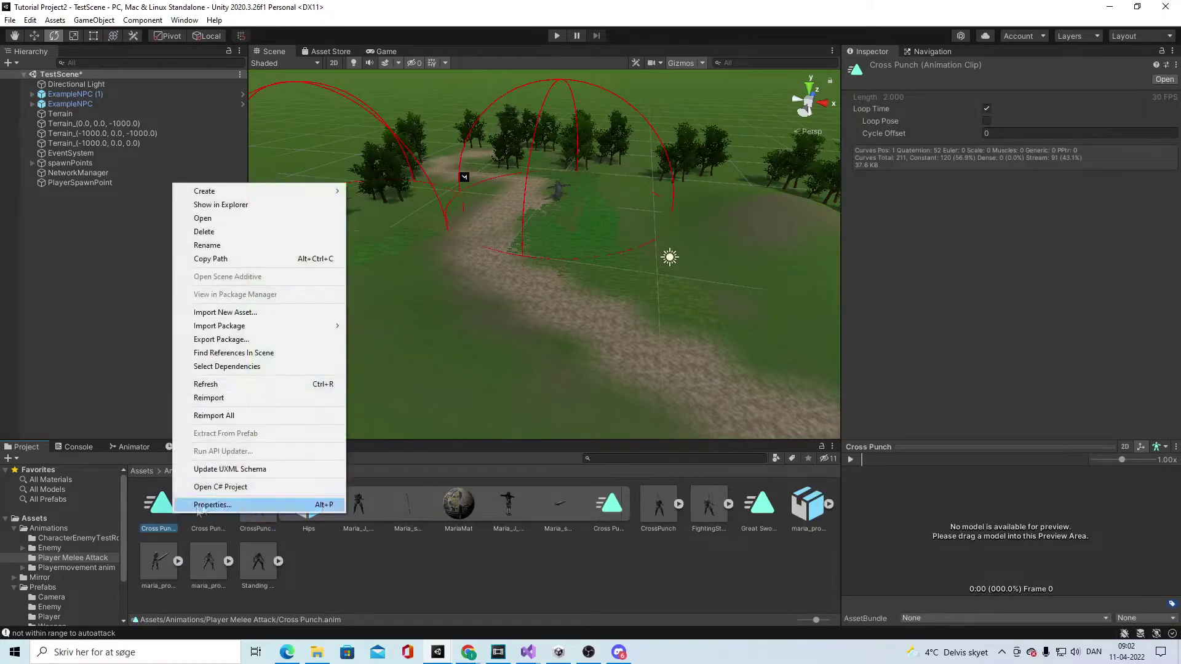
click(229, 249)
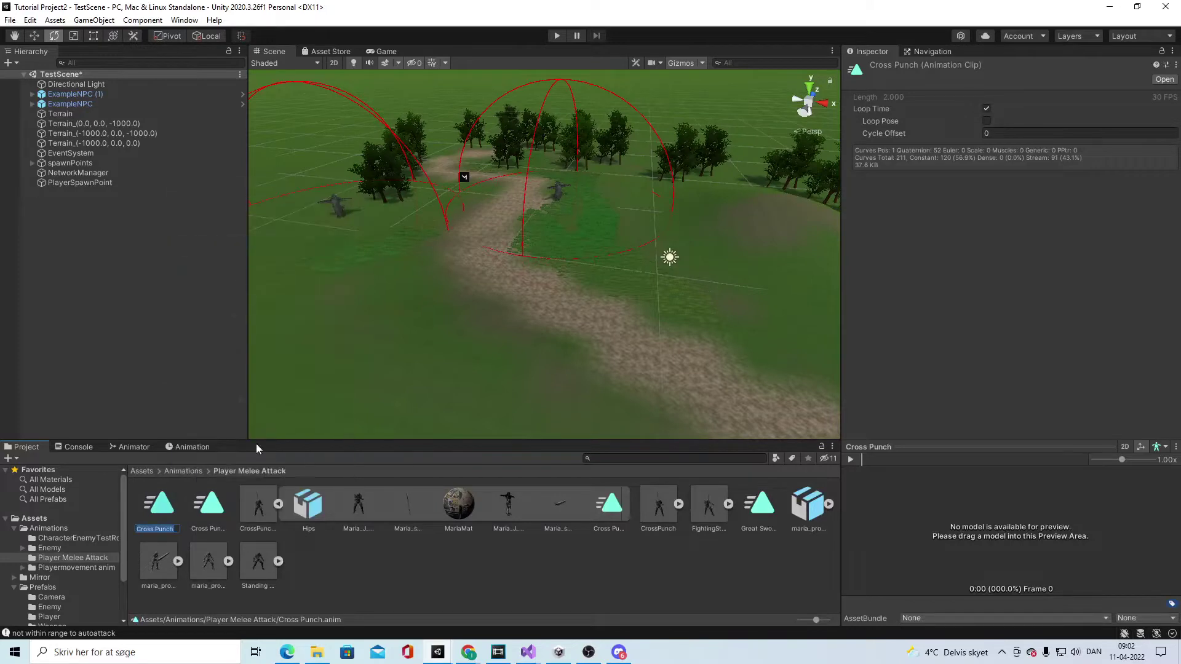
text(CrossH)
text(unch-)
key(Return)
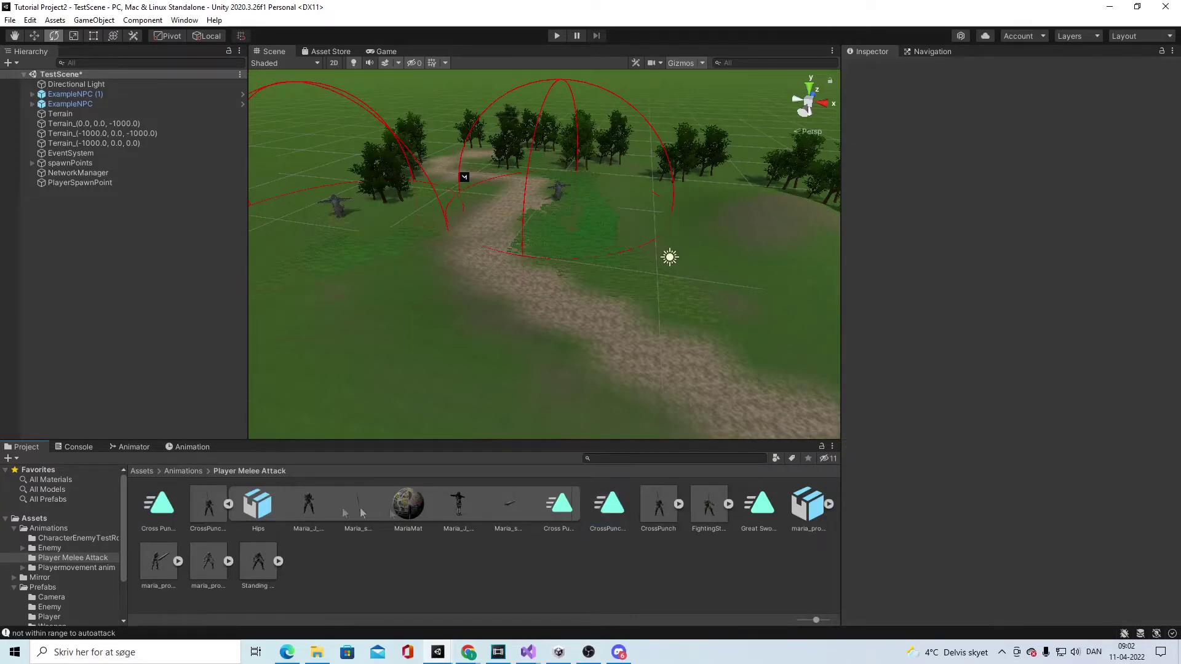
Step: Collapse the CrossPunch 1 model and delete the standalone Cross Punch3 animation clip
click(229, 504)
click(160, 507)
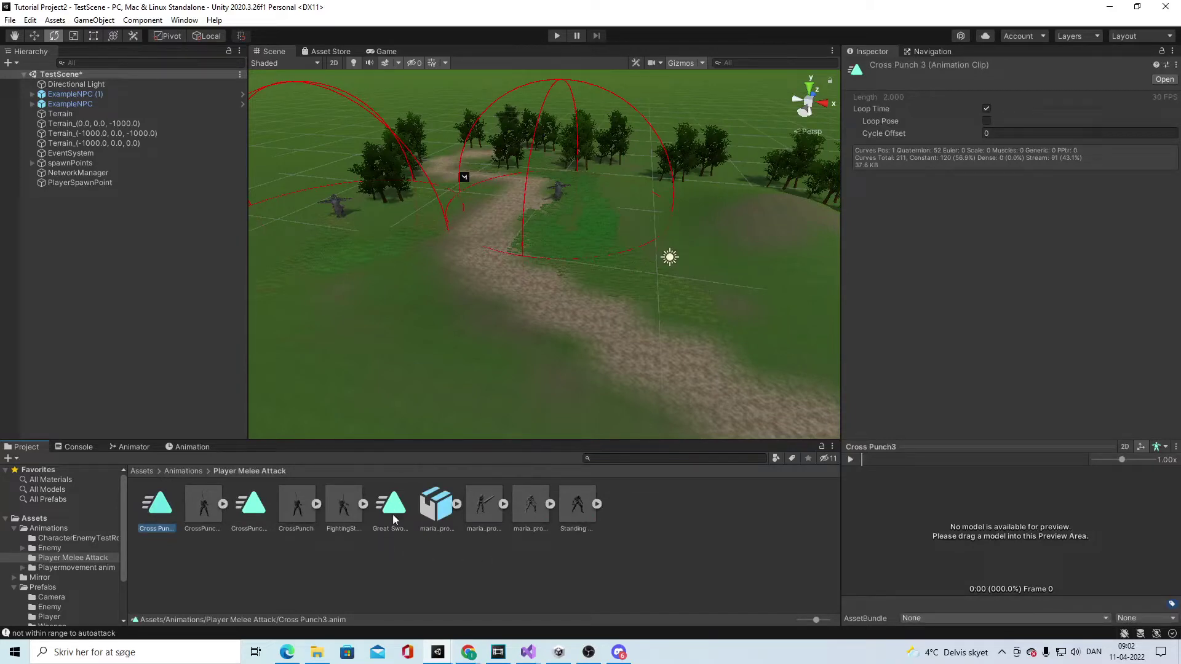
key(Delete)
click(623, 352)
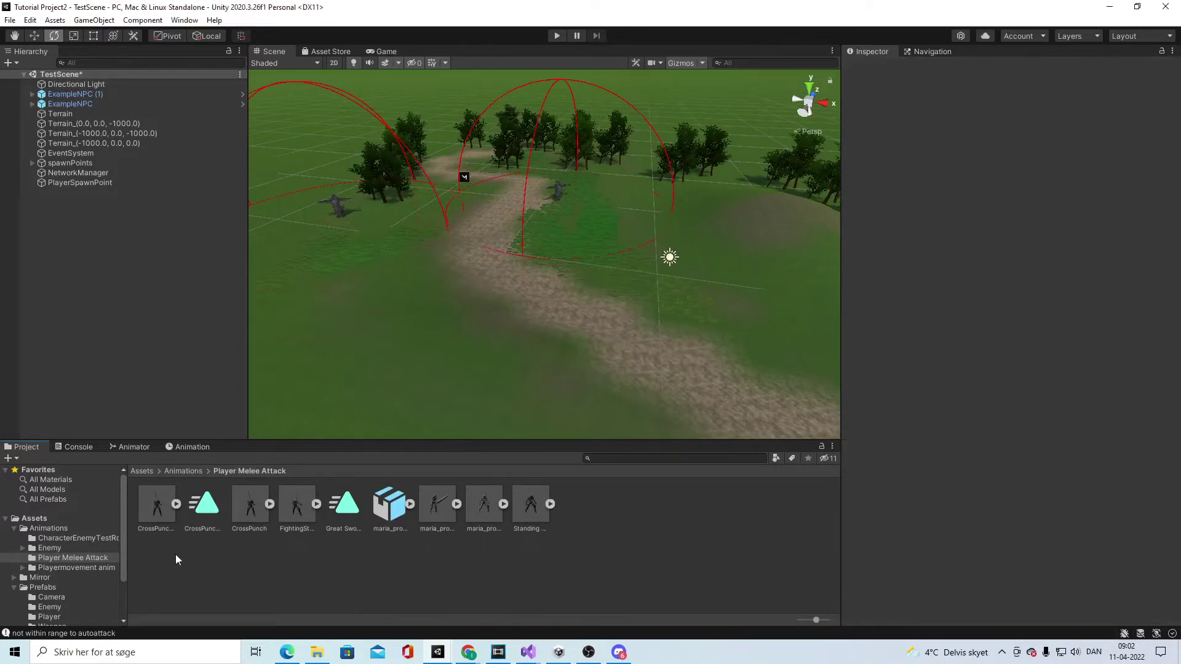
Step: Delete the CrossPunch 1 model from the Player Melee Attack folder
click(160, 510)
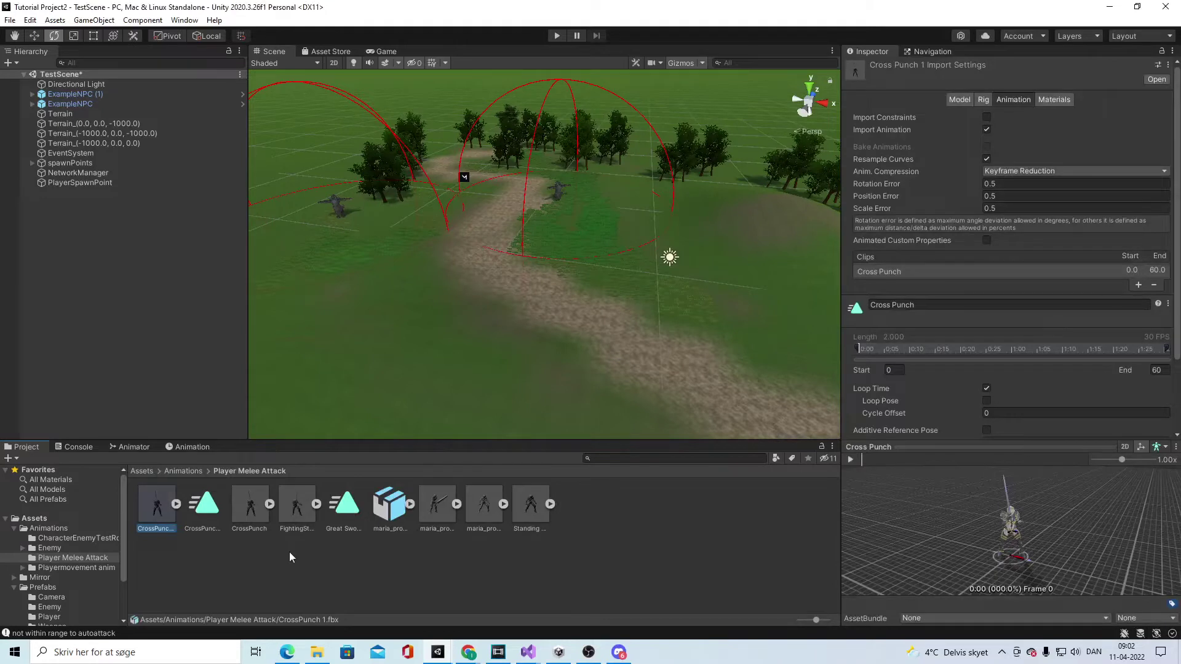
click(176, 506)
click(175, 506)
key(Delete)
click(623, 351)
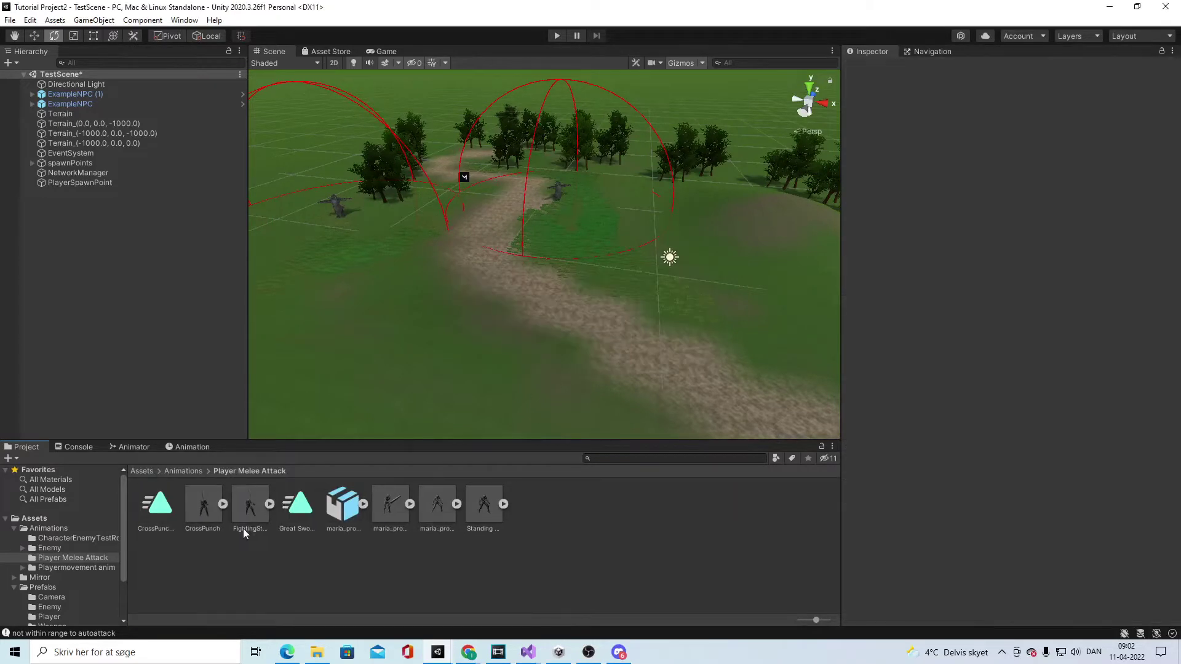
Step: Duplicate the Fight Idle animation clip contained in the FightingStanceIdle model
click(310, 503)
click(261, 540)
click(206, 511)
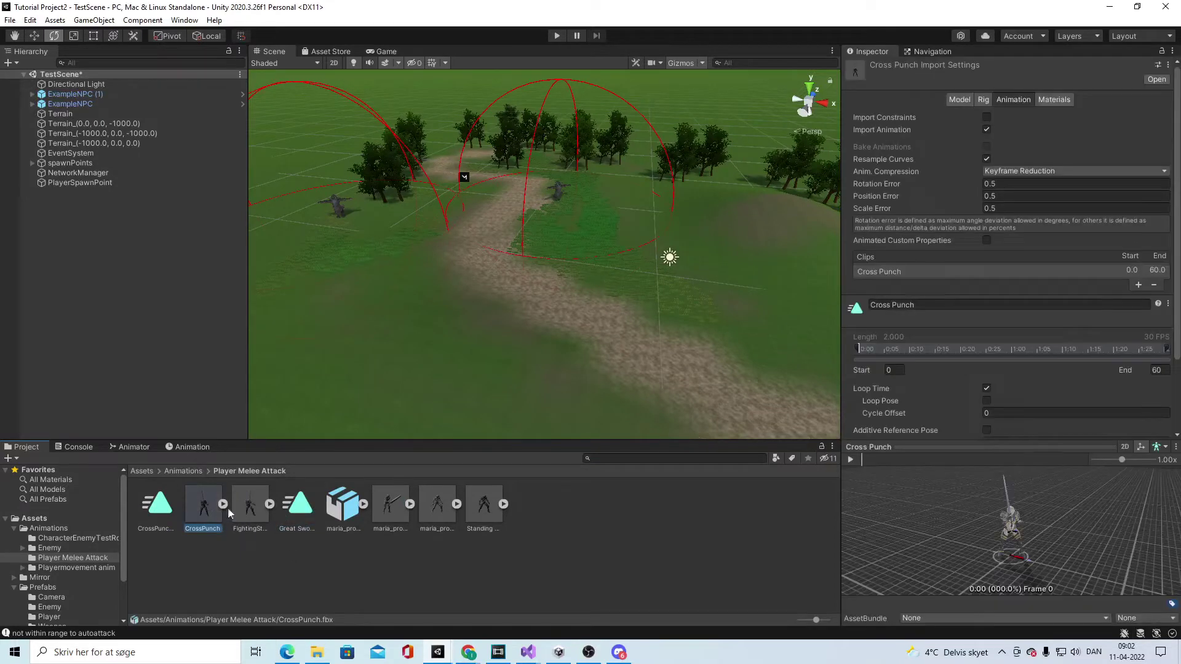
click(249, 509)
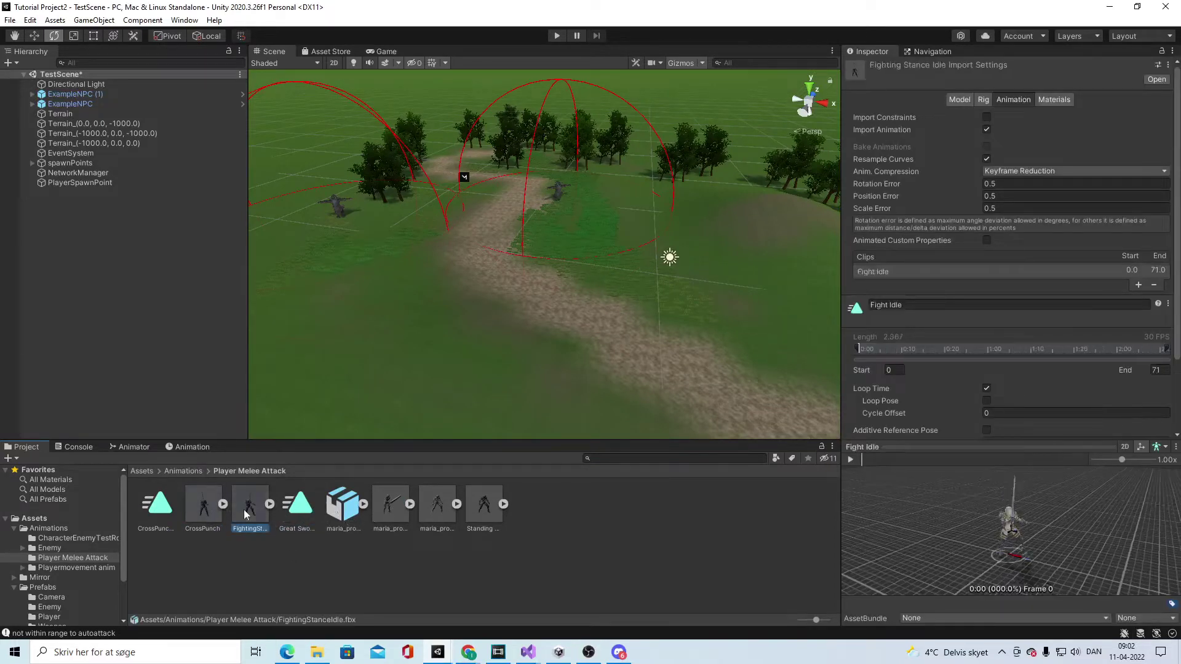
click(270, 504)
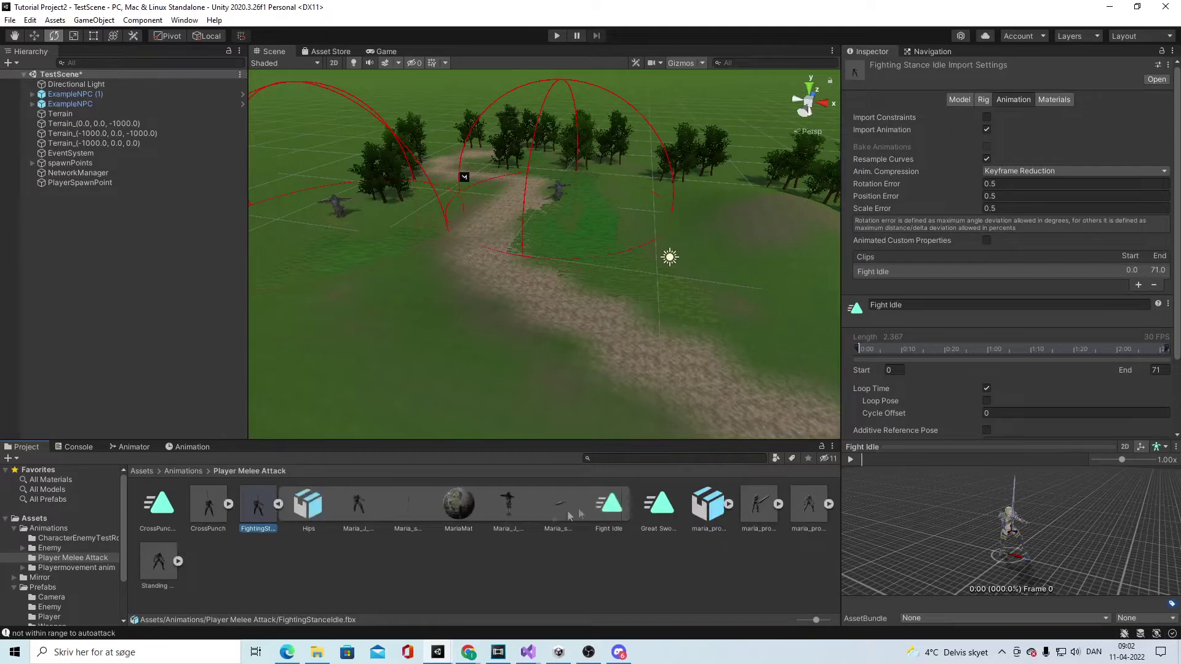
click(603, 504)
key(ctrl+d)
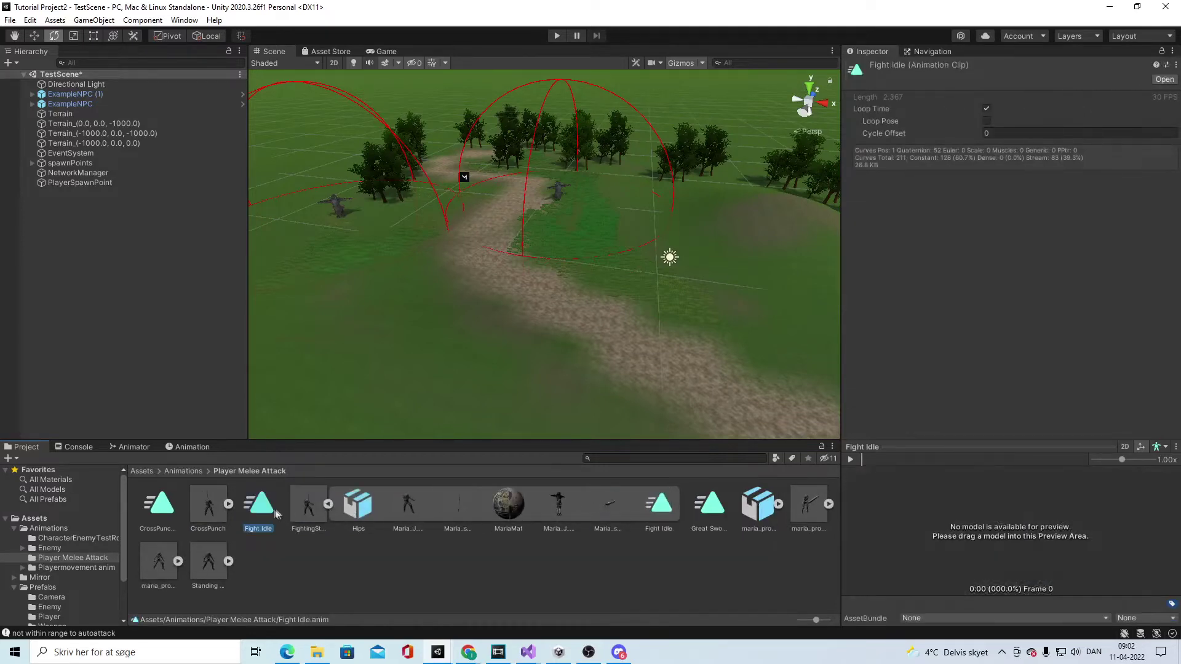
Step: Rename the duplicated Fight Idle clip to "Fight-Idle-R"
right_click(257, 512)
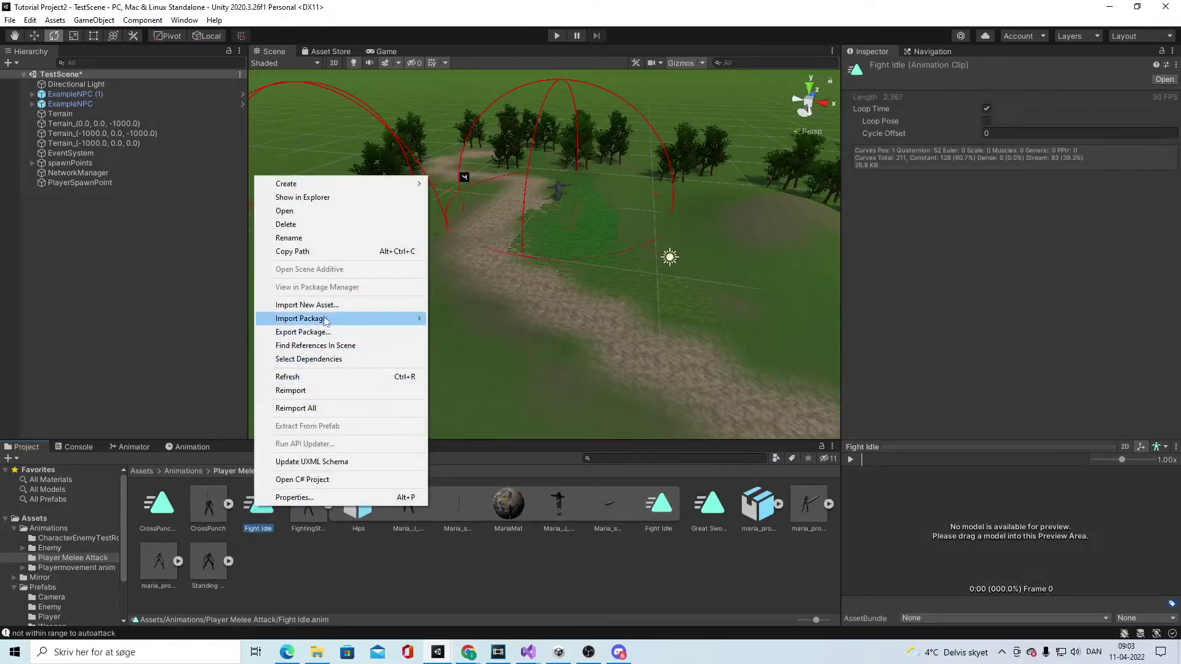
click(318, 239)
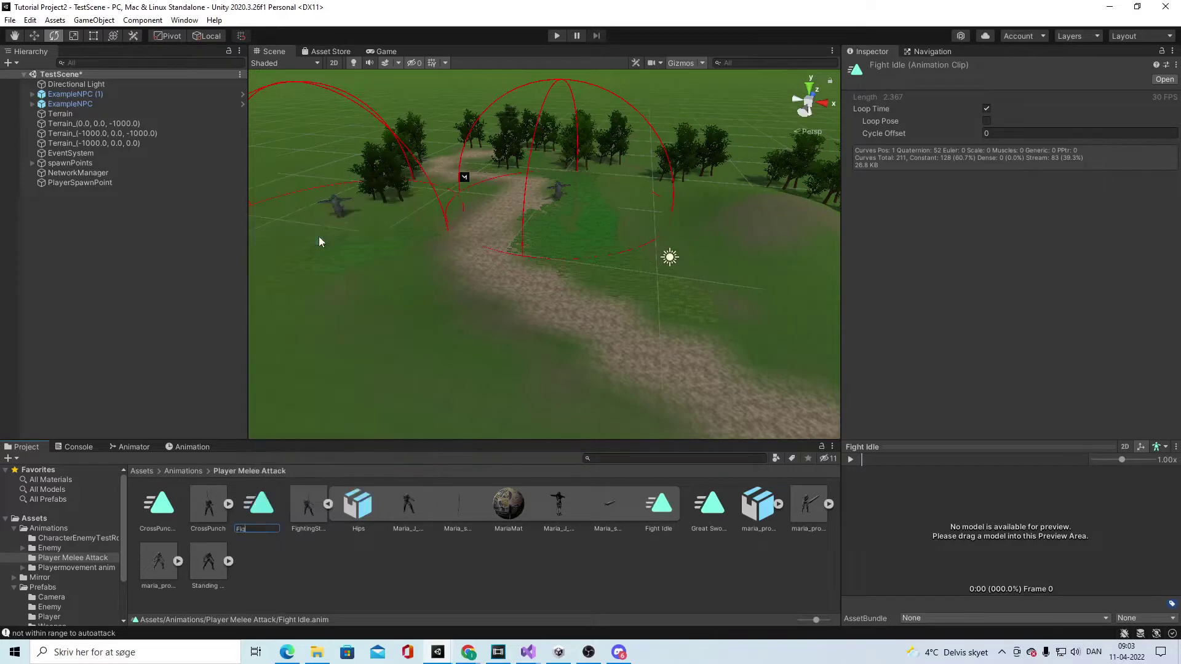
text(Fight-Idle-R)
key(Return)
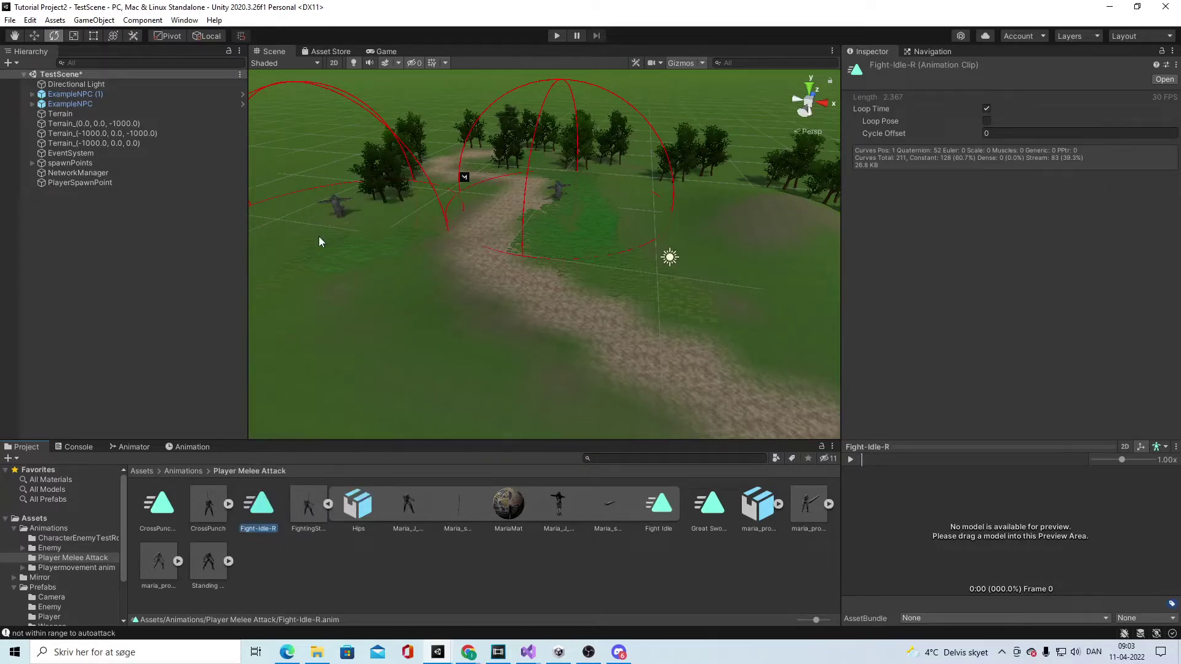
Step: Delete the FightingStanceIdle model from the Player Melee Attack folder
click(309, 511)
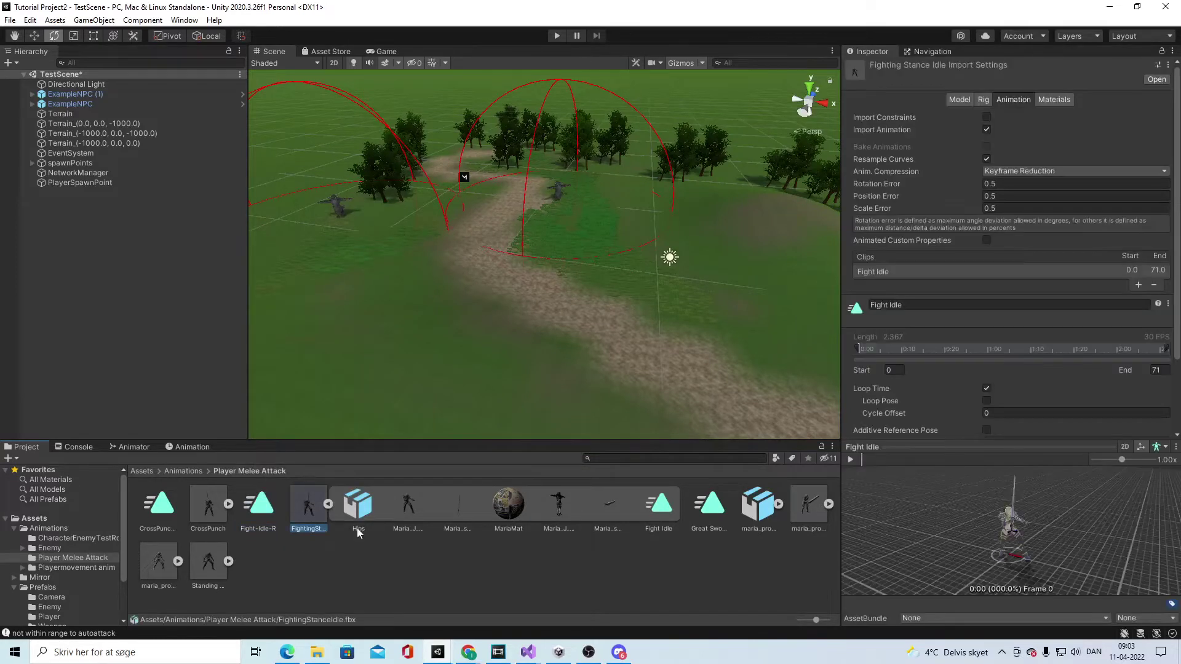
key(Delete)
click(625, 351)
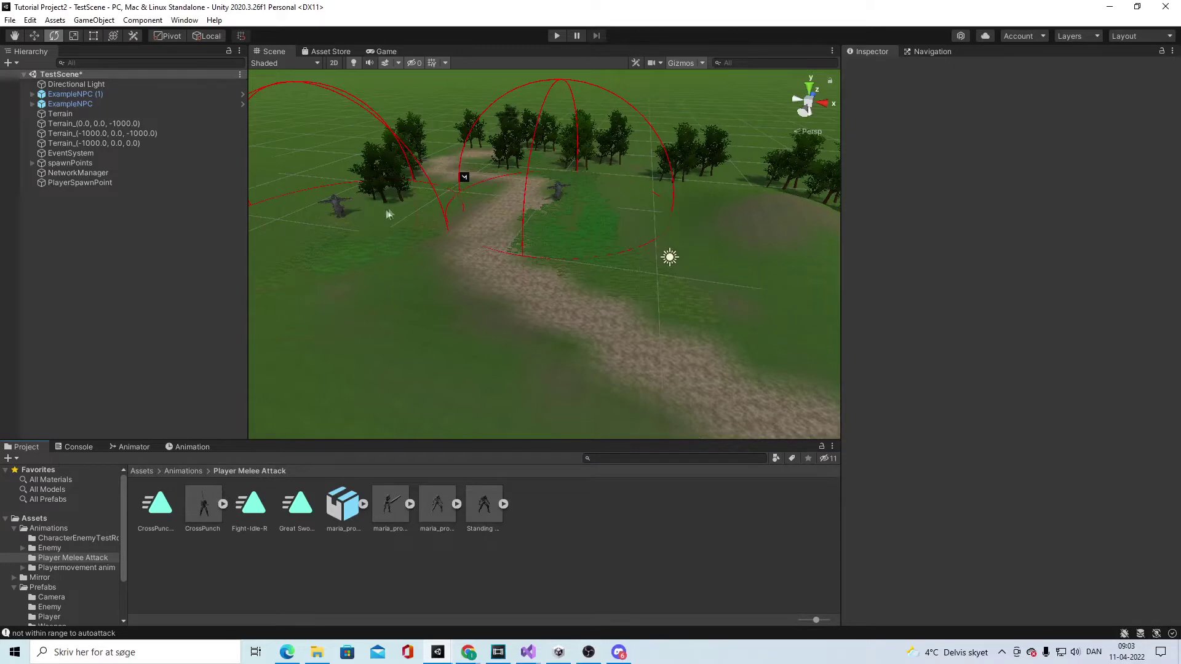
Step: Open the Player prefab from the Prefabs folder and show its Animator state graph
click(142, 471)
double_click(253, 505)
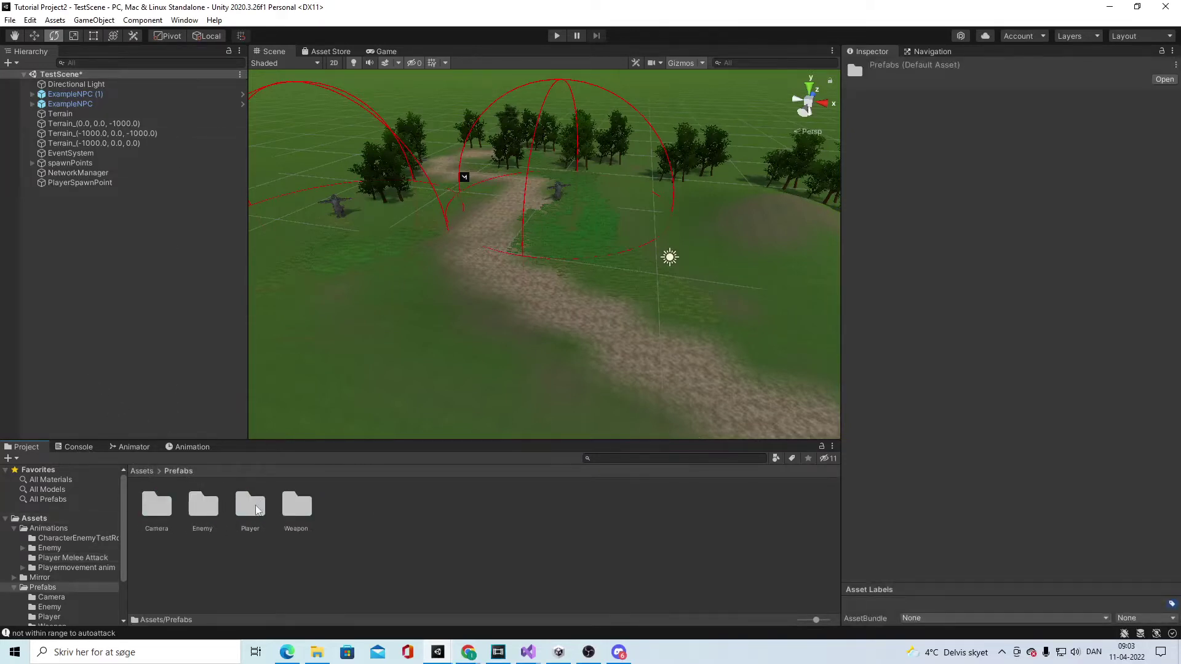
double_click(257, 509)
double_click(155, 504)
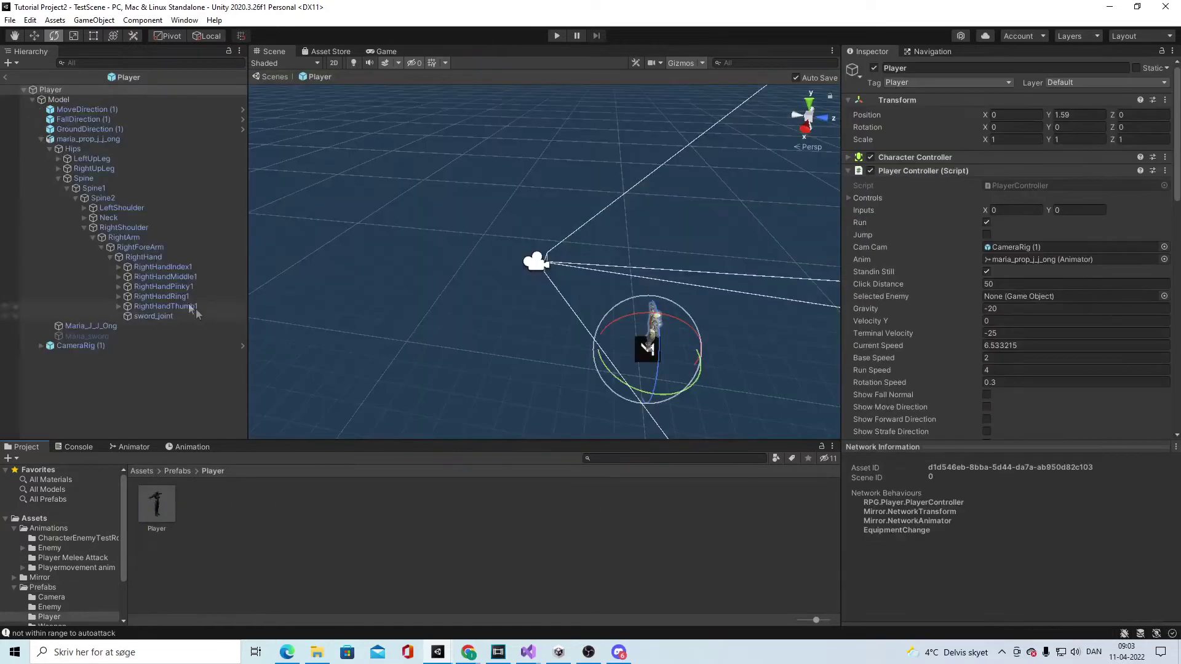
click(133, 447)
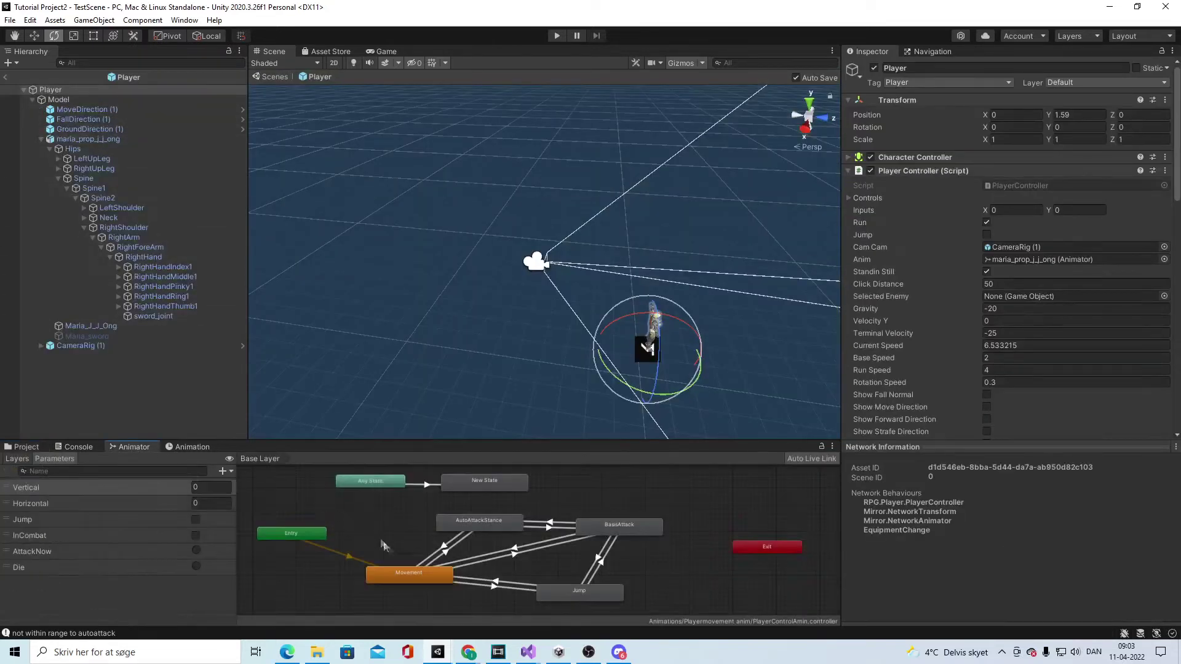
Step: Assign the Fight-Idle-R clip as the motion of the AutoAttackStance state
click(497, 533)
click(1172, 97)
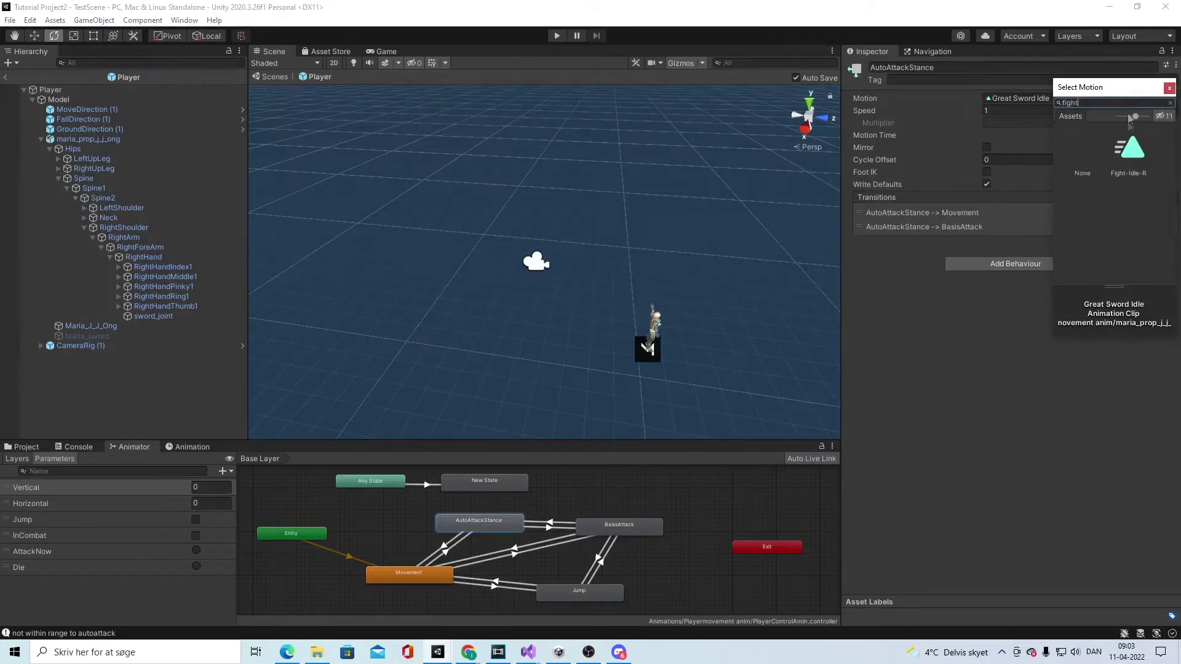
double_click(1131, 157)
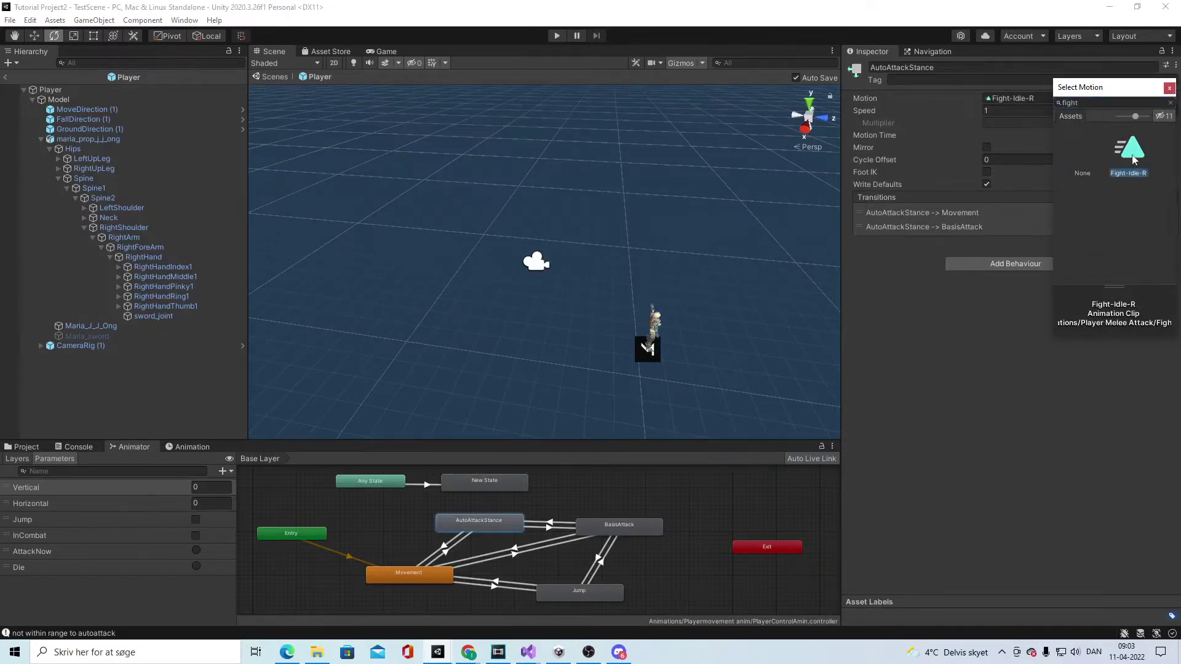
Step: Assign the CrossPunch-R clip as the motion of the BasisAttack state
click(582, 527)
click(1172, 97)
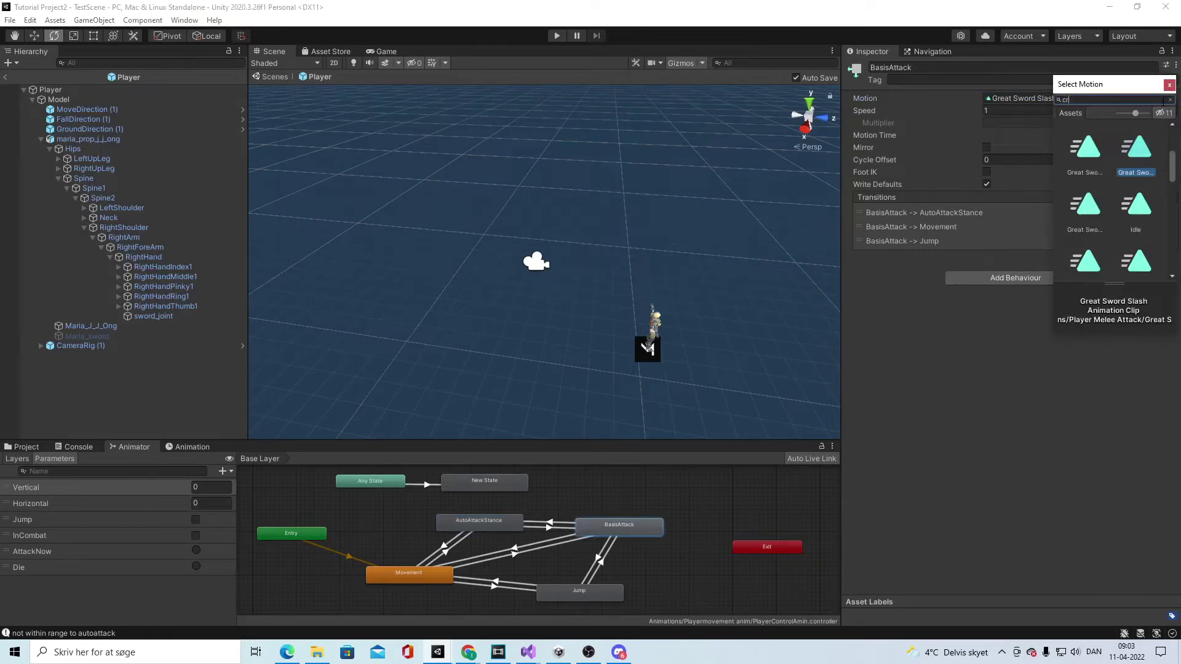
click(1142, 165)
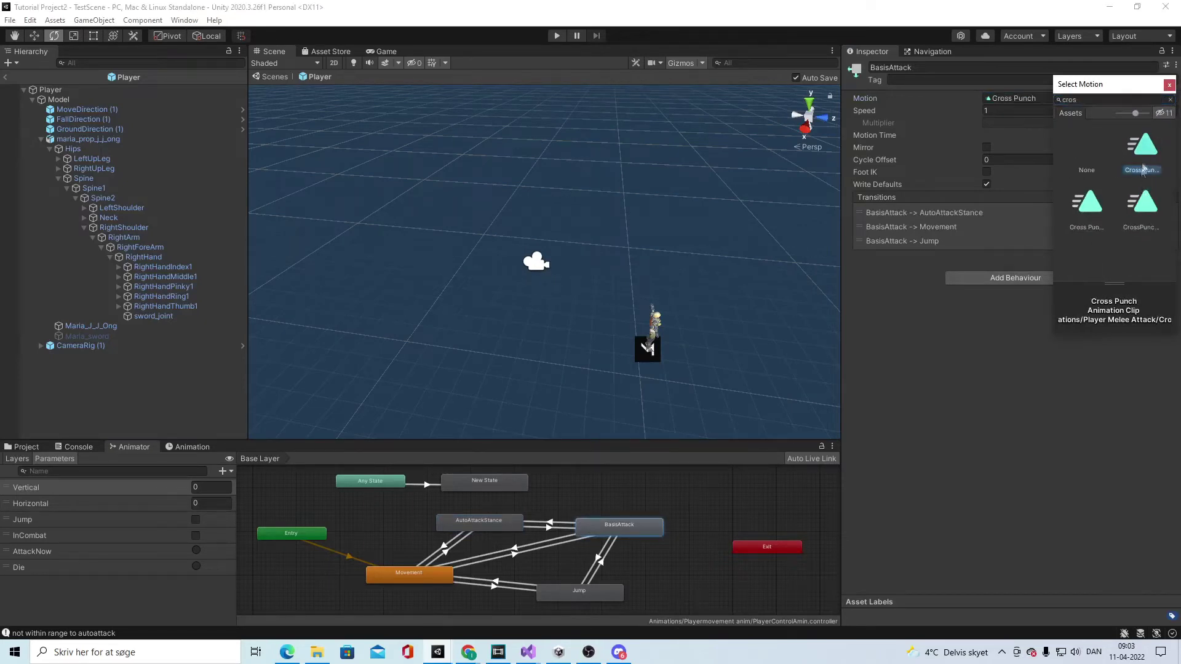
click(1141, 203)
click(1097, 210)
click(1159, 204)
double_click(1153, 207)
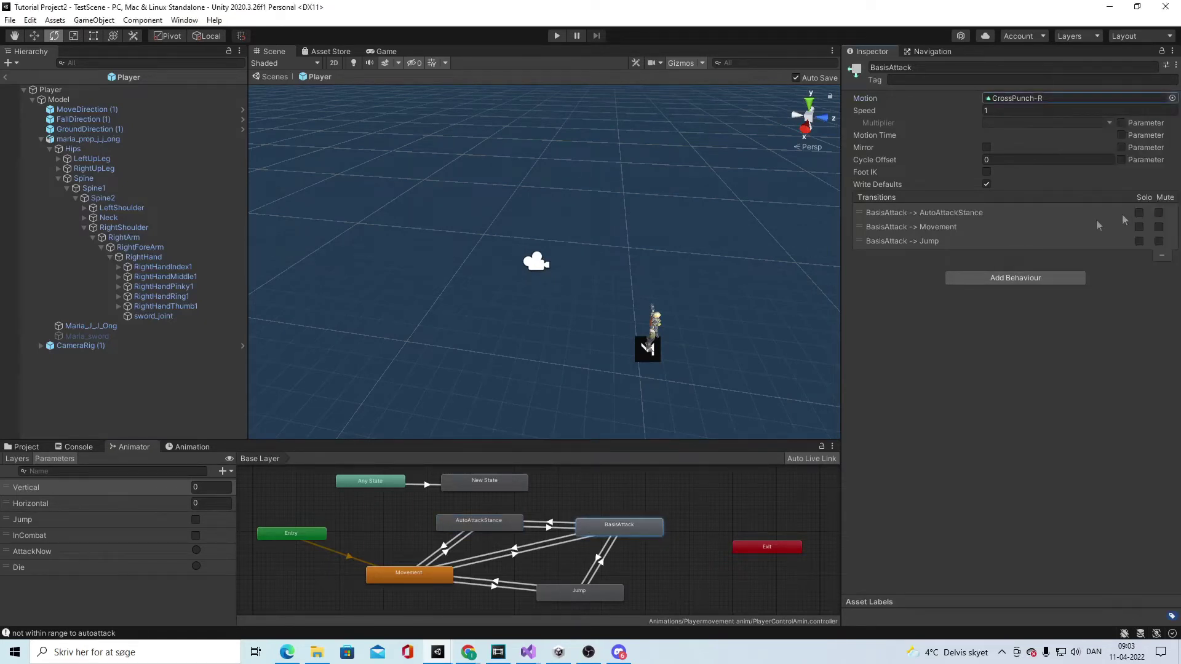
Step: Leave the Player prefab and run the test scene as Host (Server + Client)
click(5, 77)
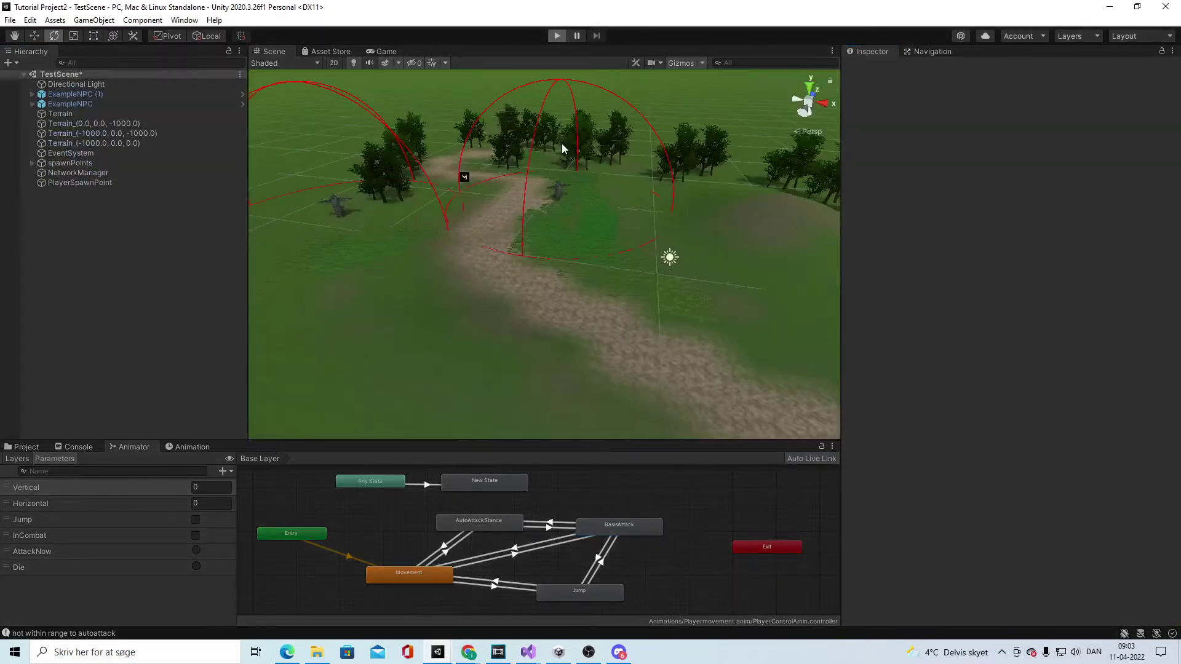
key(ctrl+p)
click(55, 102)
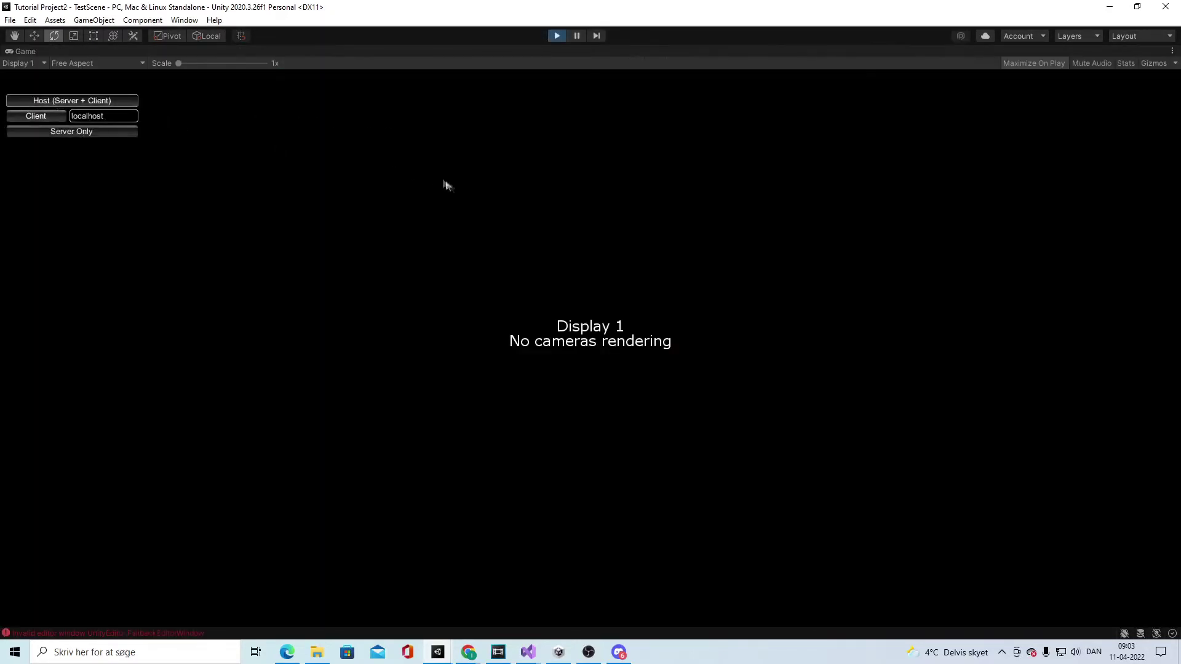
Step: Run the player up to the nearest enemy, check the melee animations from several angles and stop the game
key(w)
right_drag(492, 301, 651, 367)
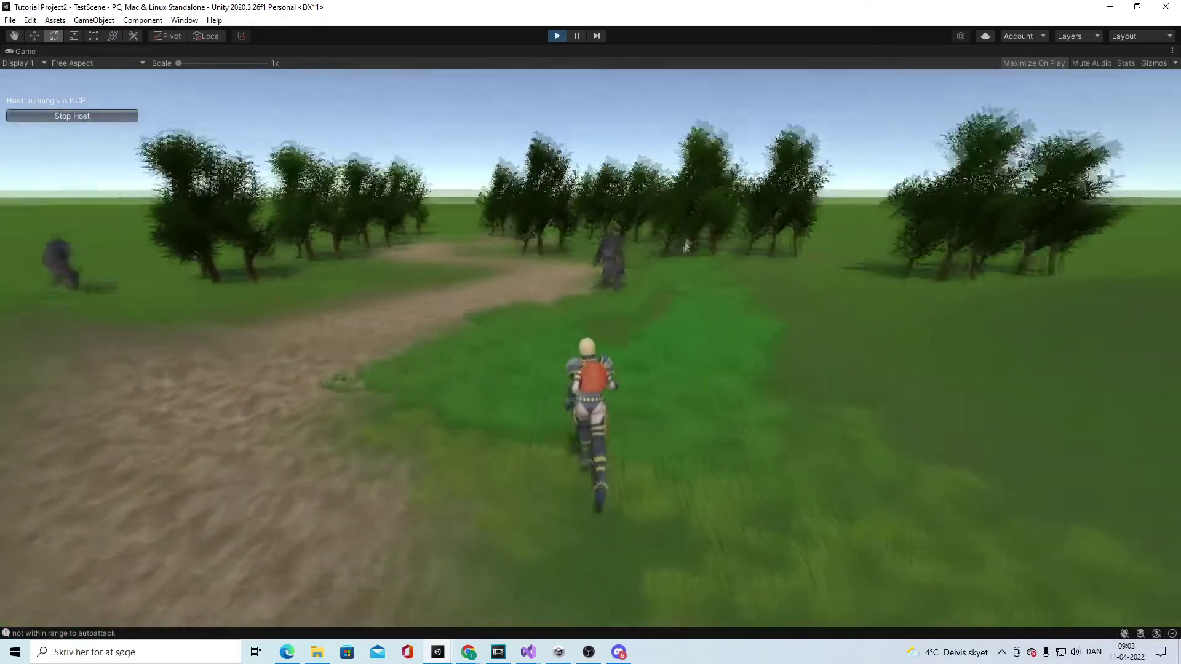
right_drag(686, 245, 432, 344)
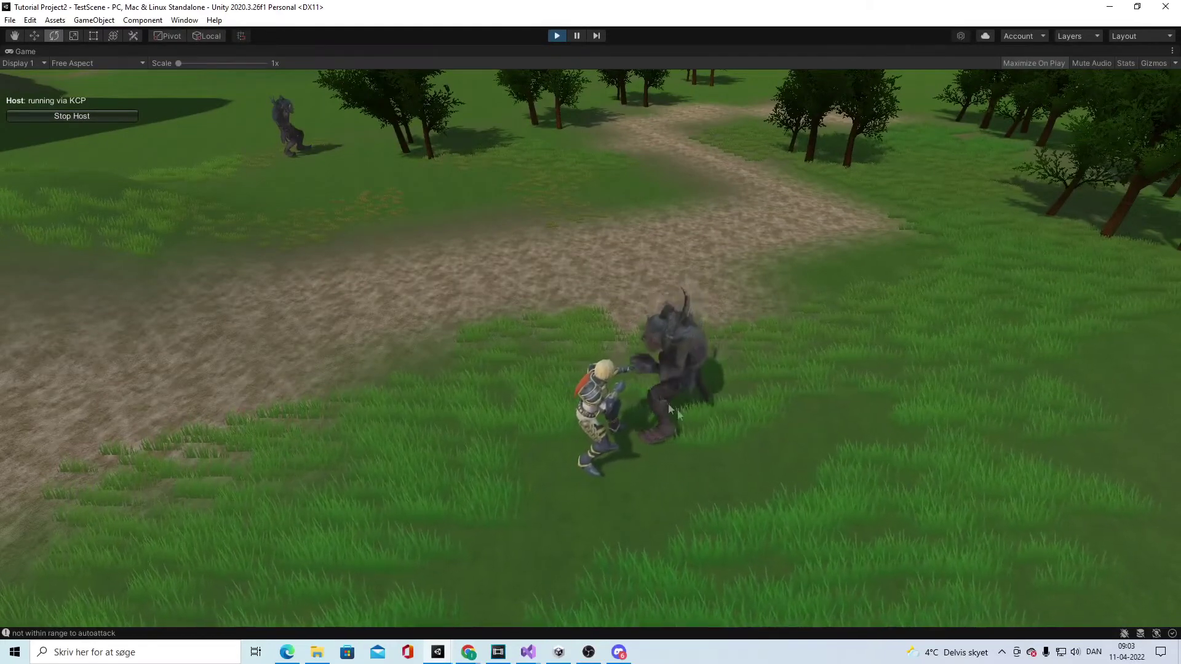
right_drag(683, 319, 416, 324)
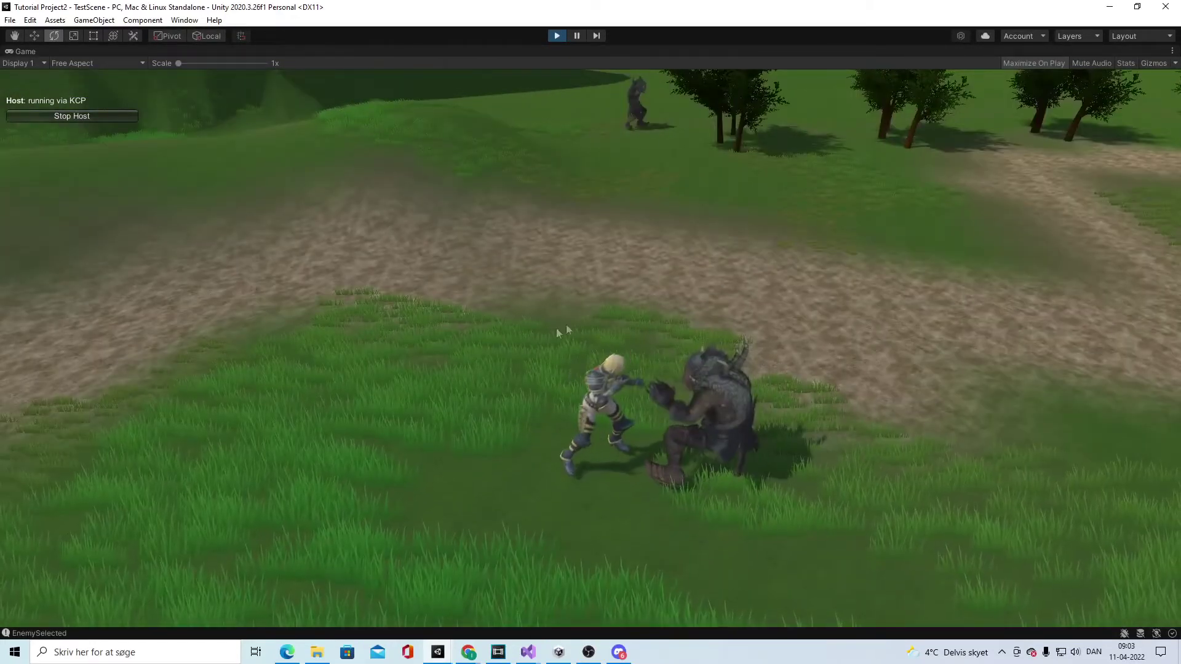
click(556, 35)
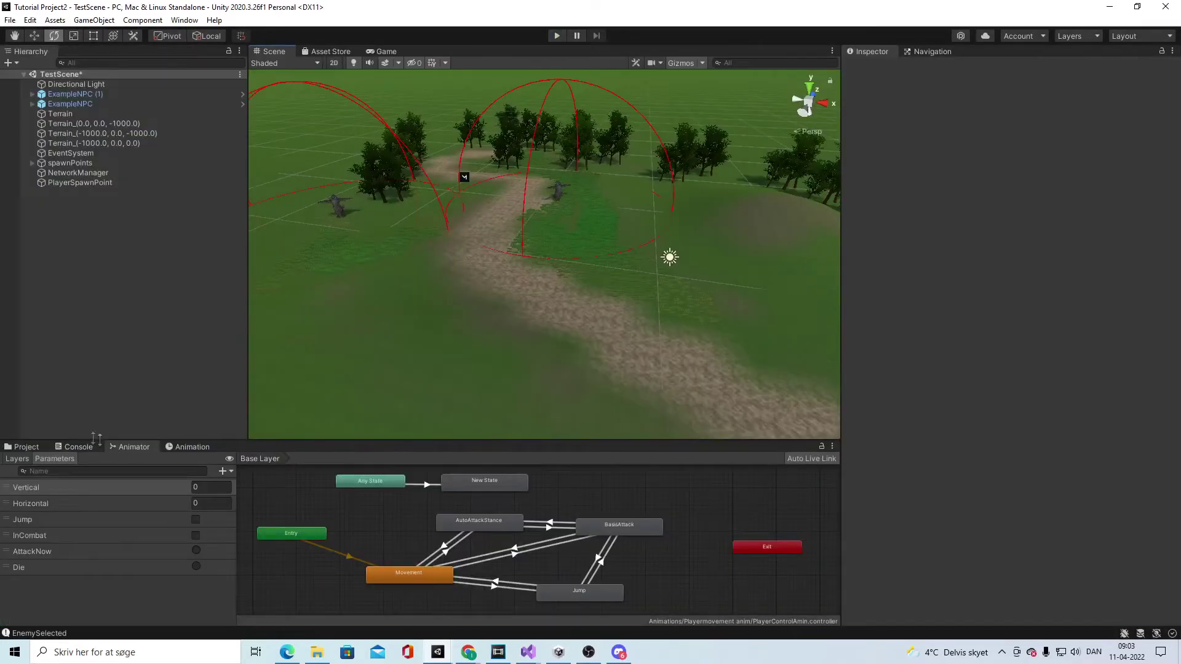
Step: Reopen the Player prefab and bring up the Animation timeline
click(195, 446)
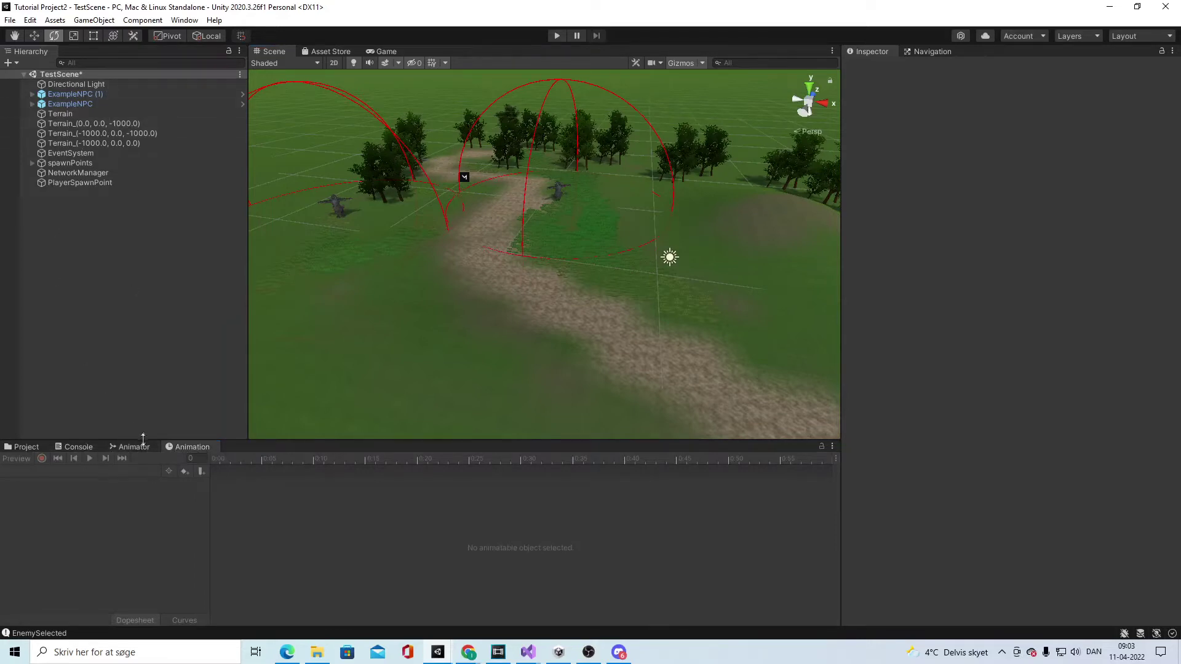
click(139, 447)
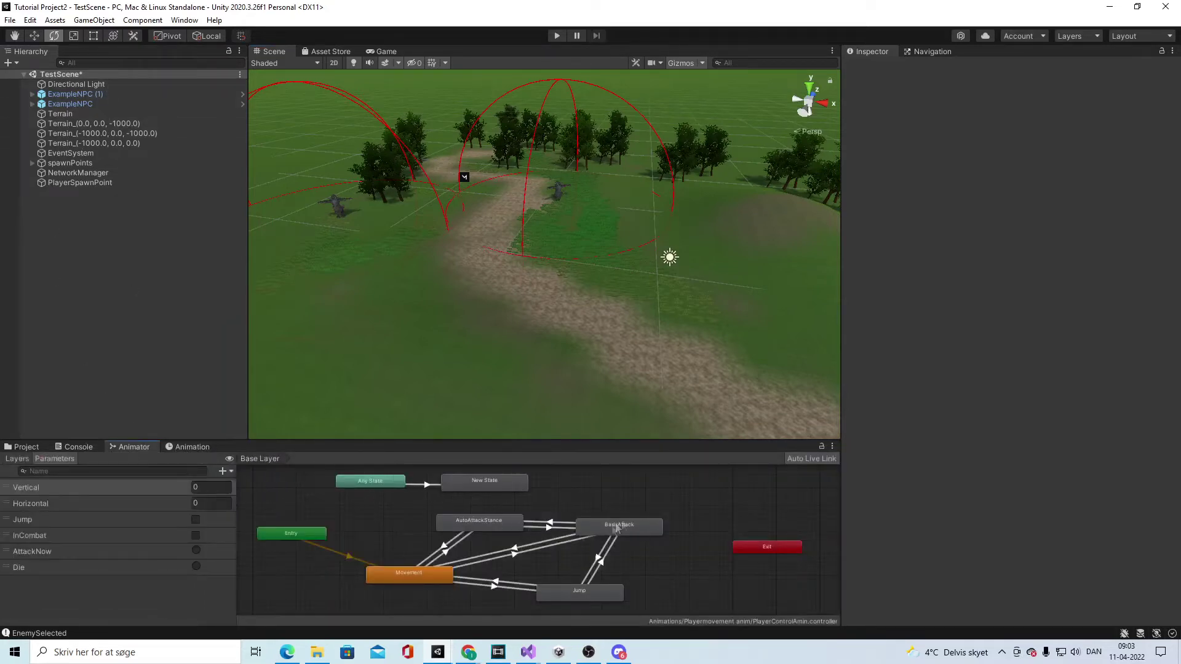
click(30, 448)
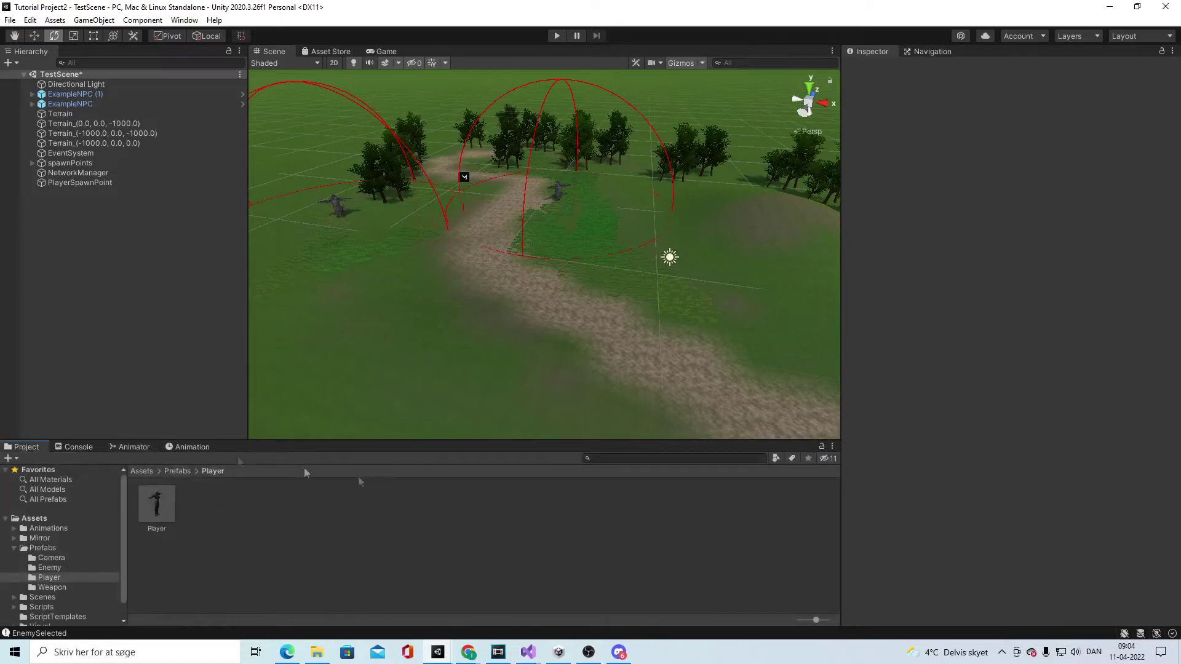
double_click(156, 505)
click(192, 447)
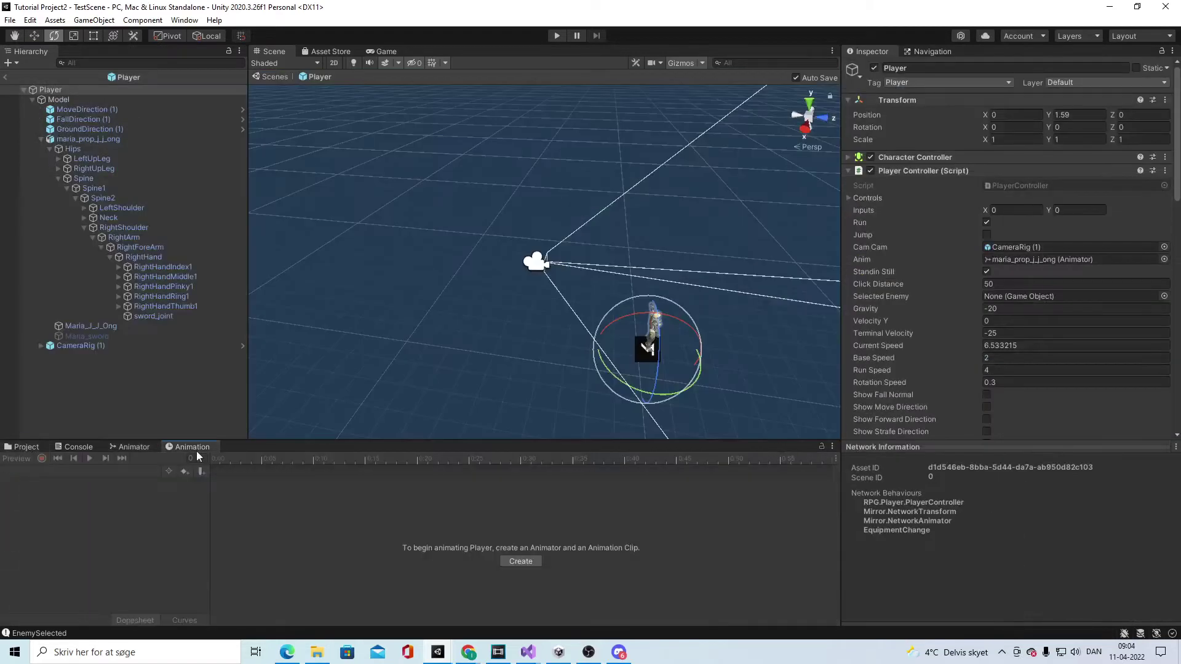
Step: Load the CrossPunch-R clip of the maria_prop_j_j_ong model in the animation timeline
click(95, 139)
click(106, 472)
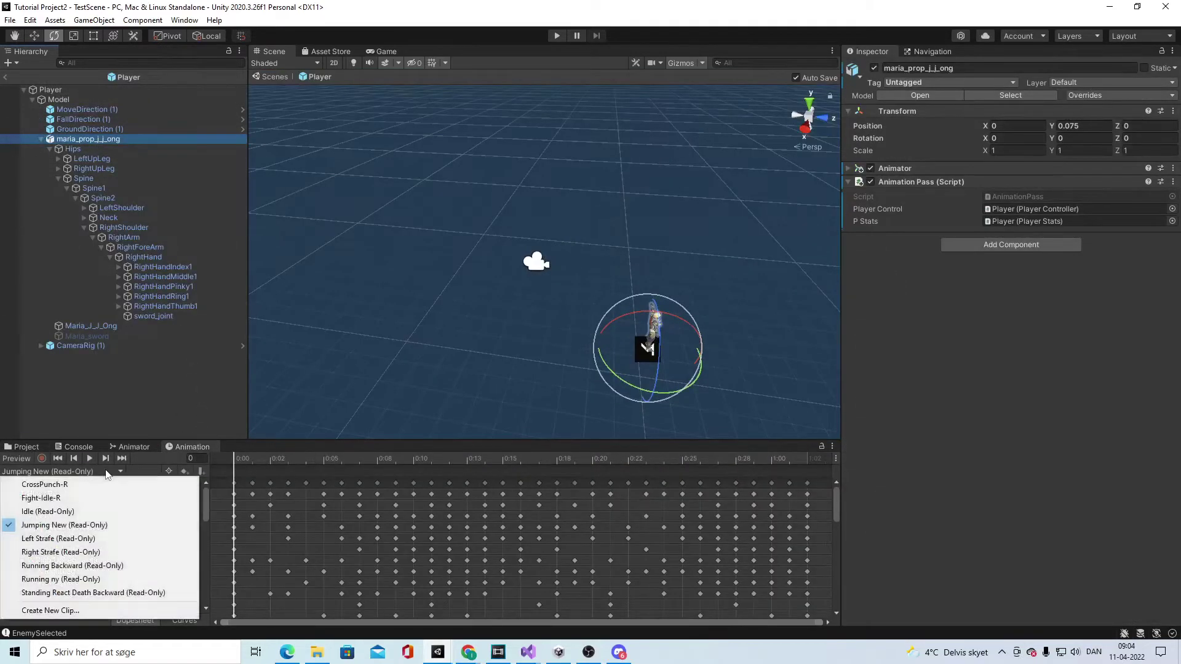
click(99, 485)
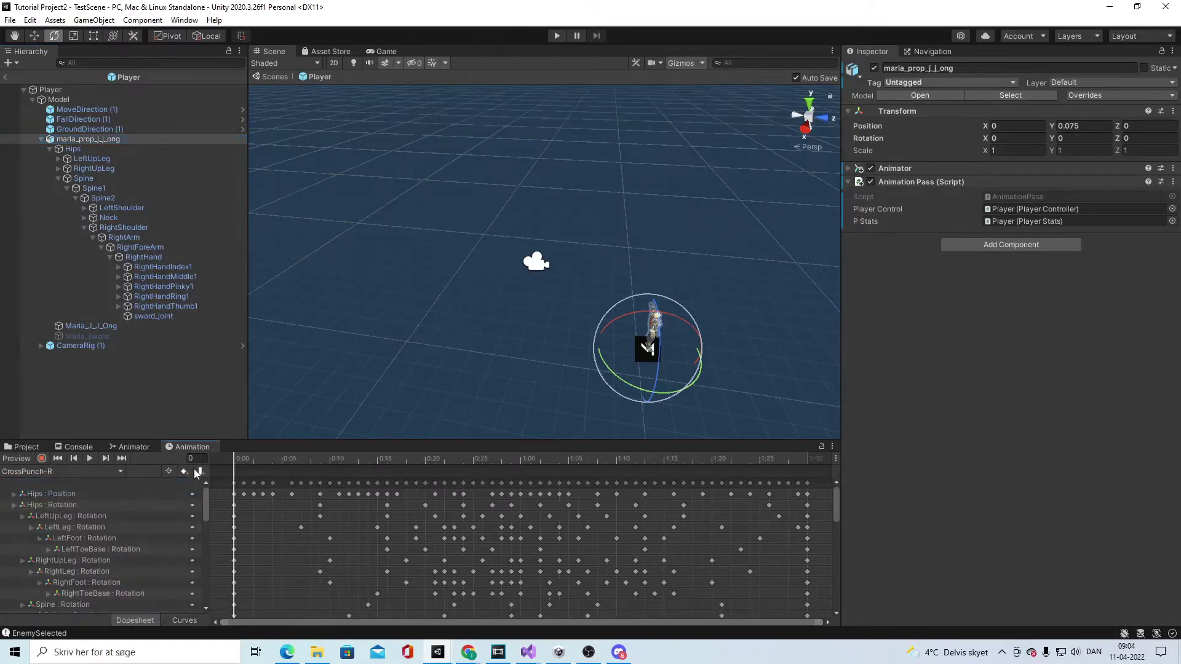
click(115, 473)
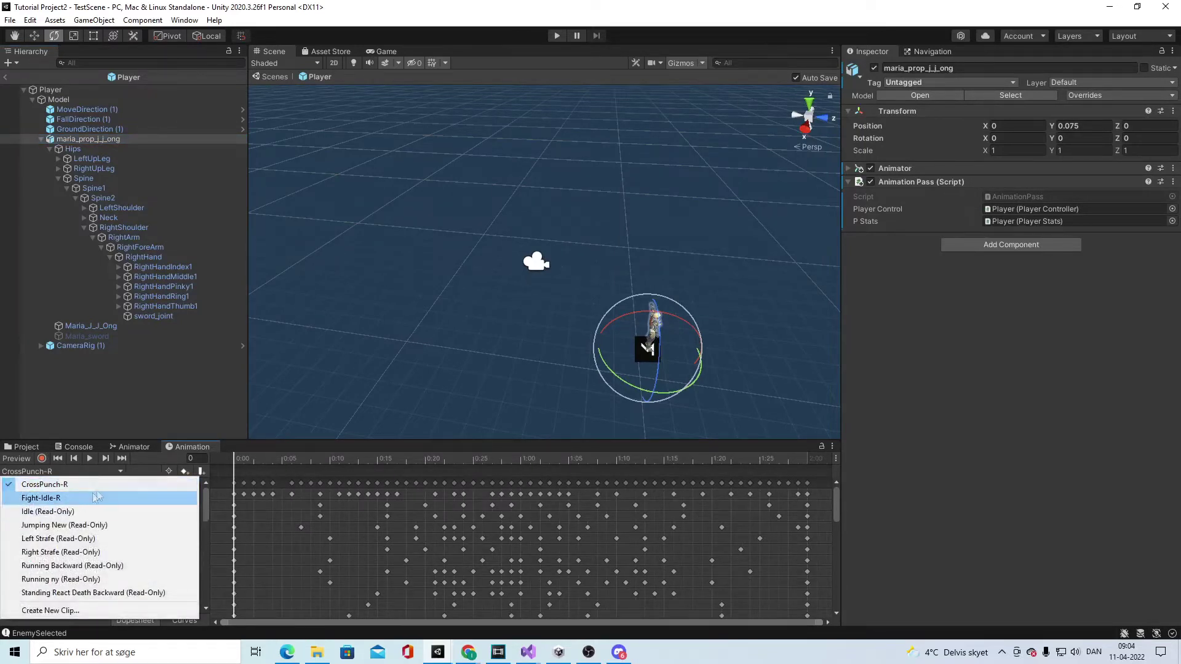
click(117, 486)
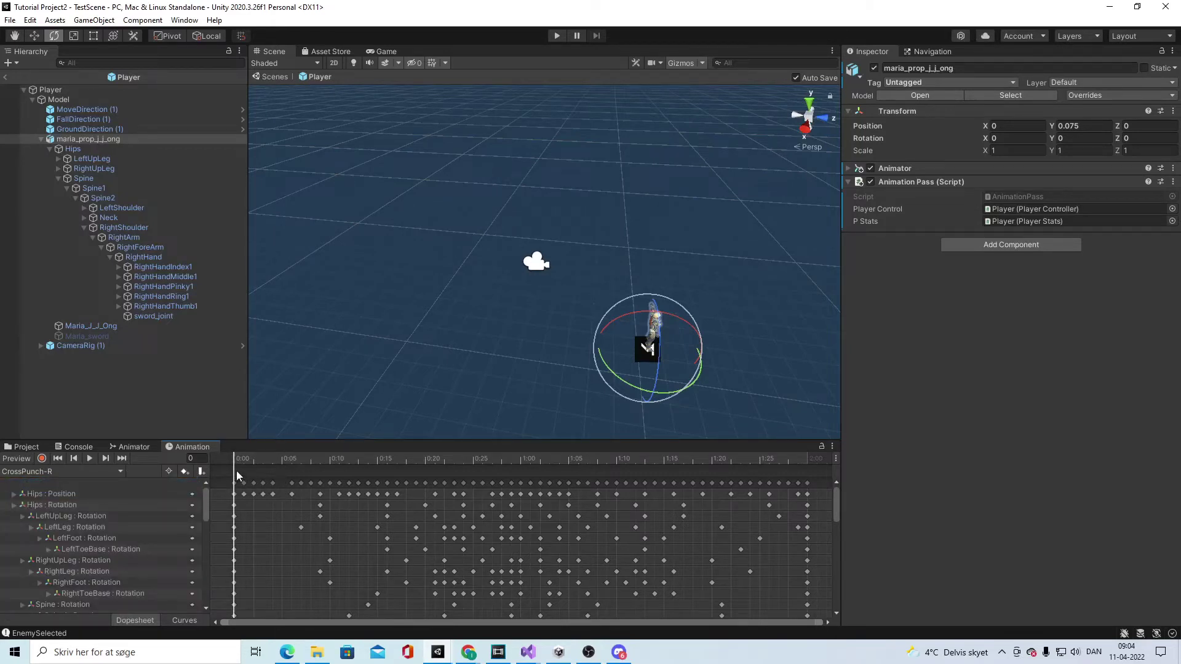
Step: Add an animation event to the CrossPunch-R clip at frame 35, where the punching arm is extended
drag(237, 475, 483, 471)
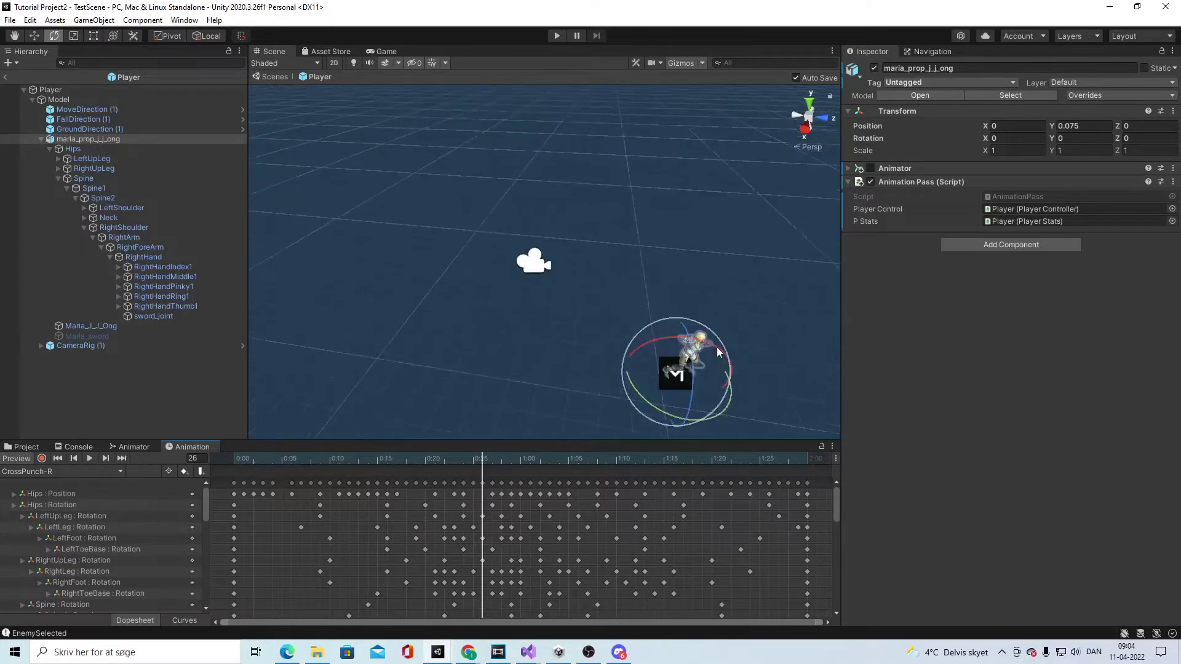
key(f)
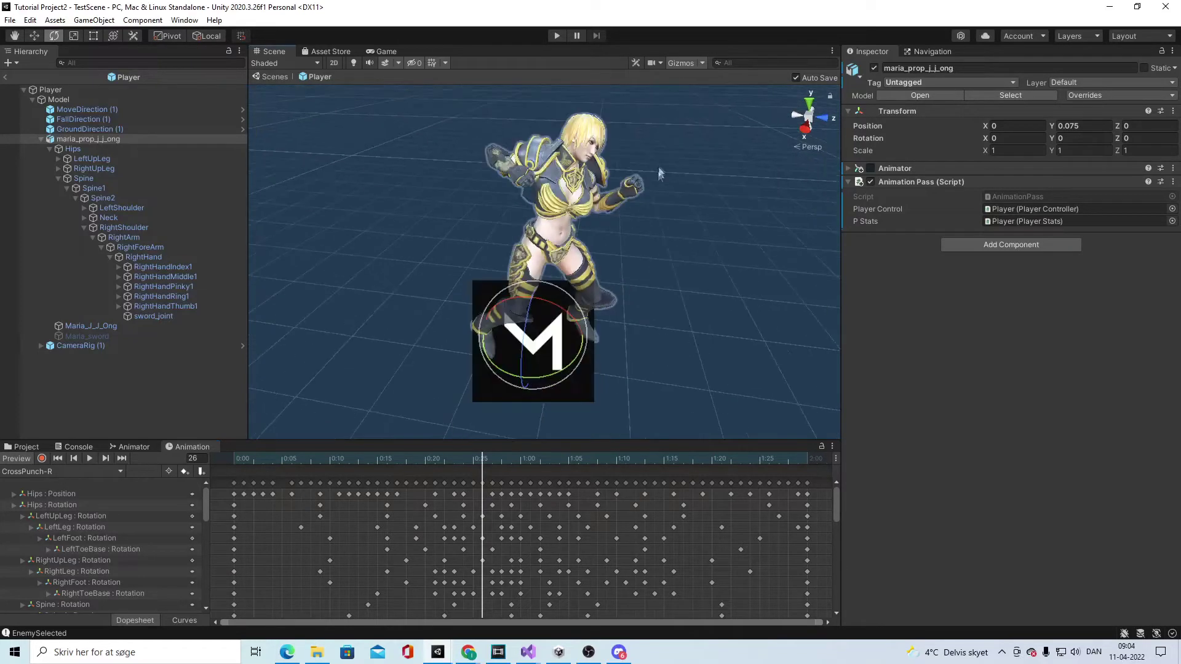
click(479, 470)
key(space)
key(space)
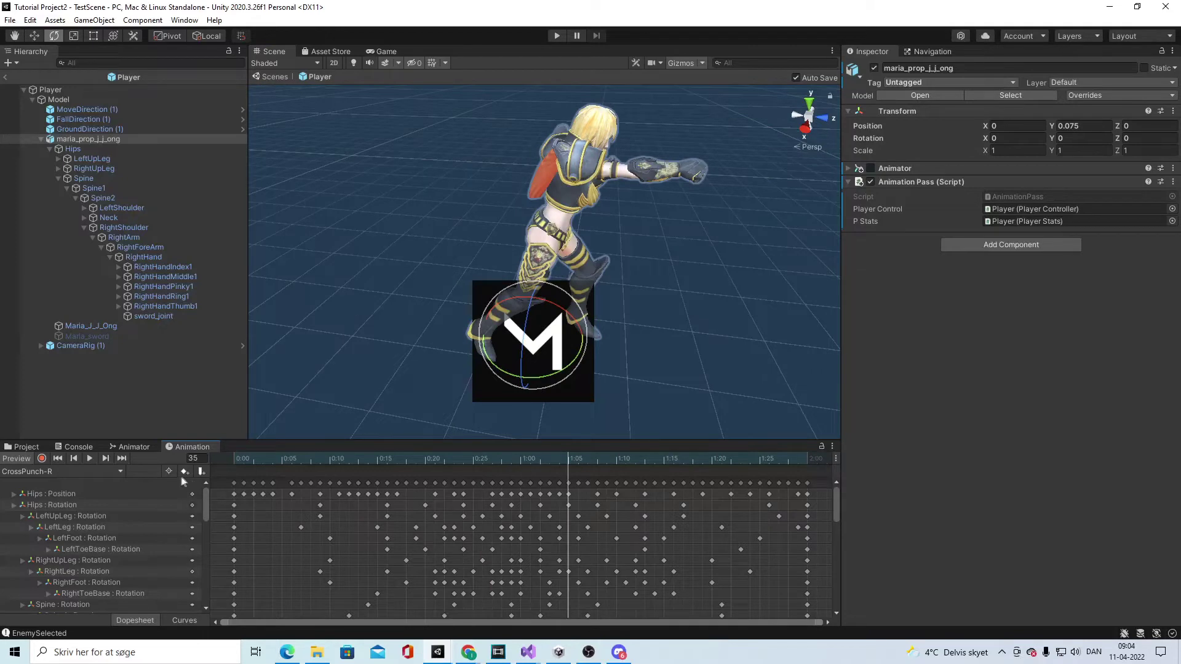
click(198, 472)
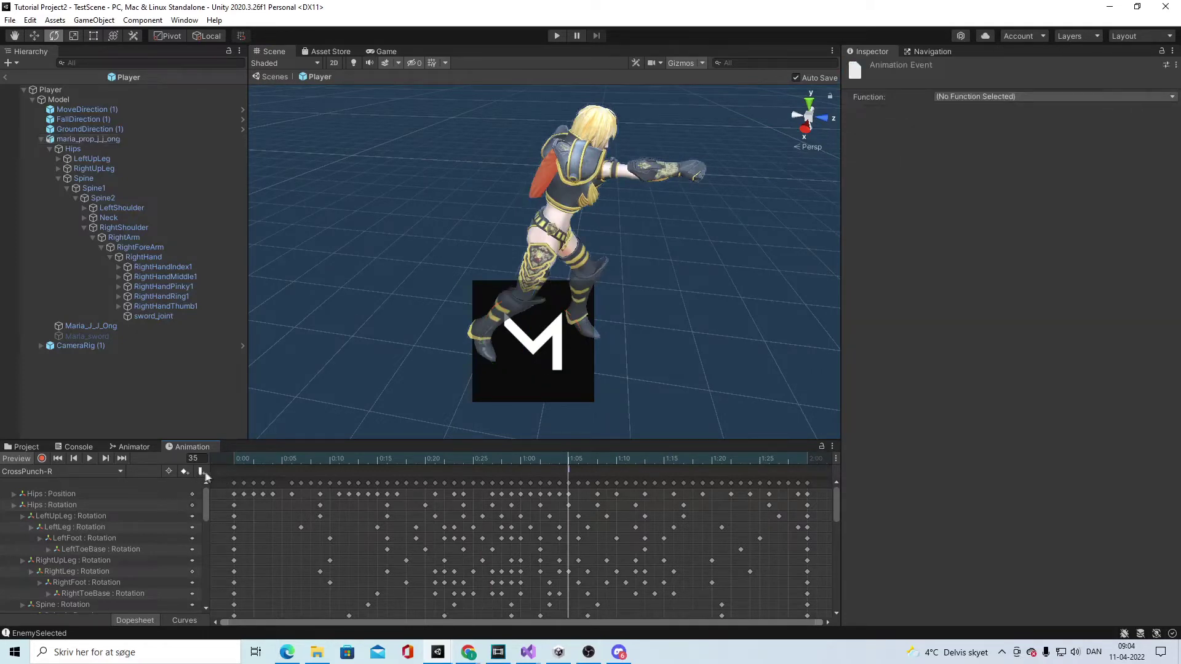
Step: Assign the hit() function to the new animation event of the CrossPunch-R clip
click(1012, 97)
click(984, 105)
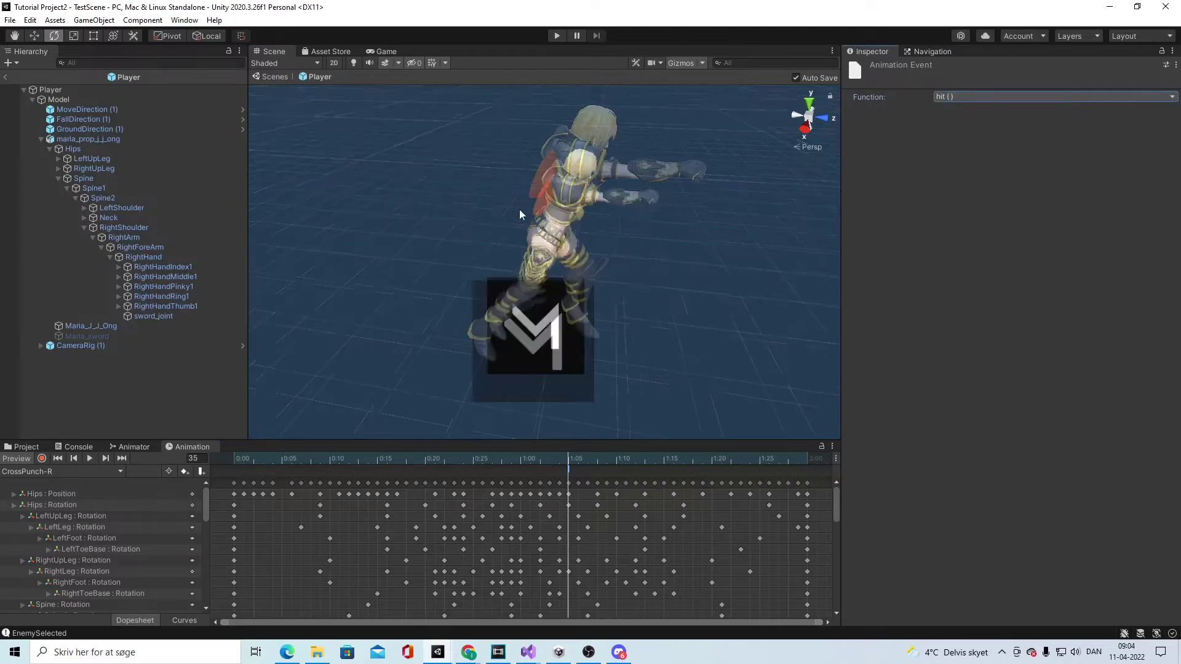
scroll(519, 214, down, 5)
alt+drag(537, 213, 576, 170)
key(e)
Step: Open the Weapon folder inside the project's Prefabs folder
click(34, 448)
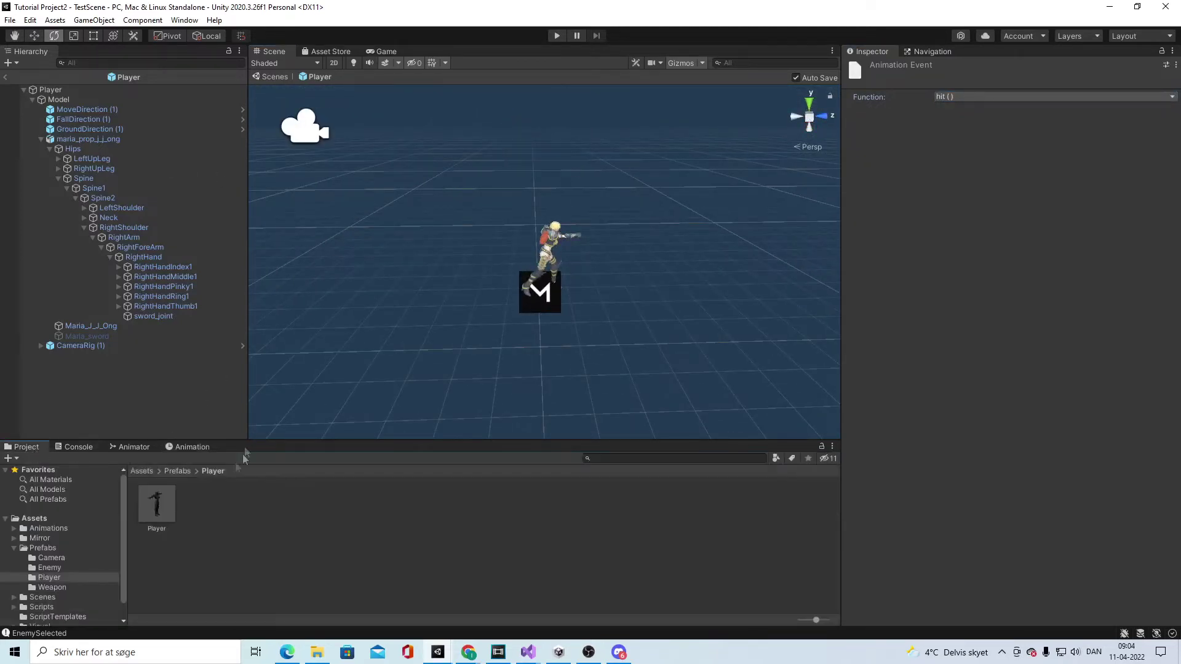
click(180, 471)
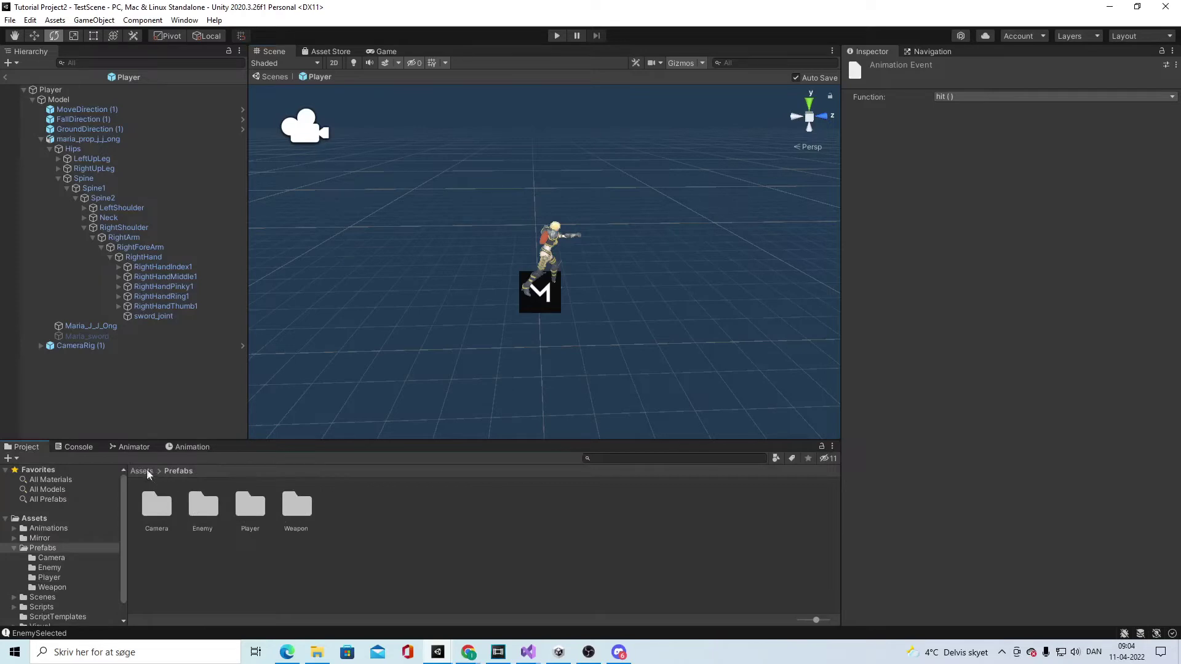
click(141, 471)
double_click(252, 509)
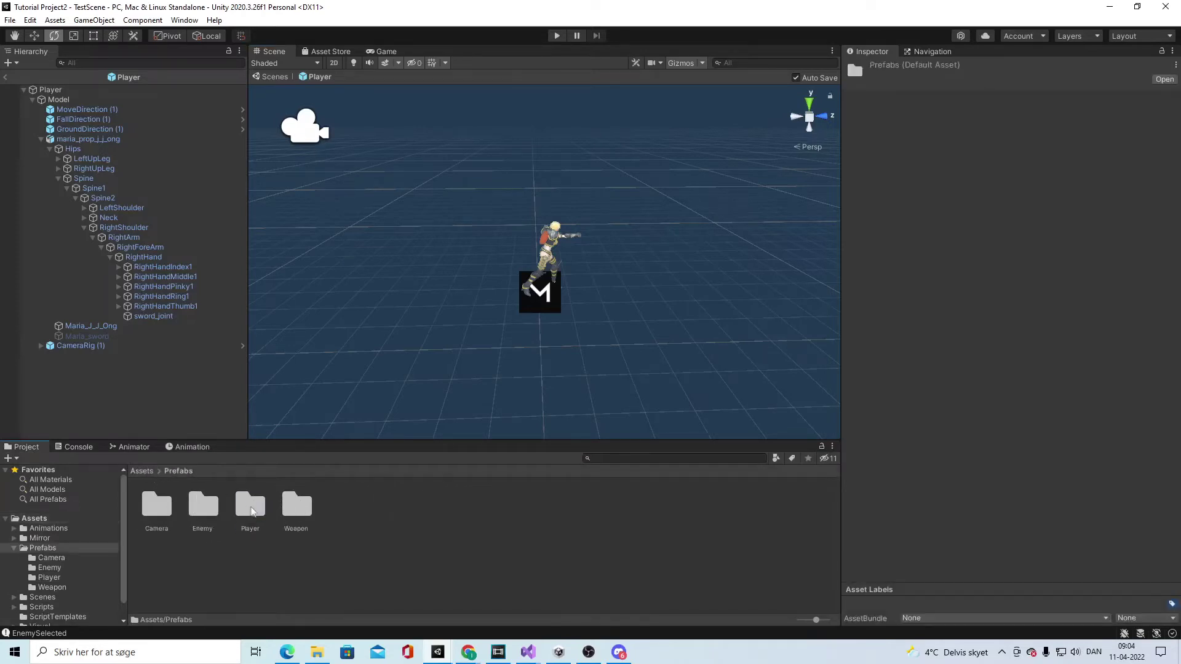
double_click(289, 513)
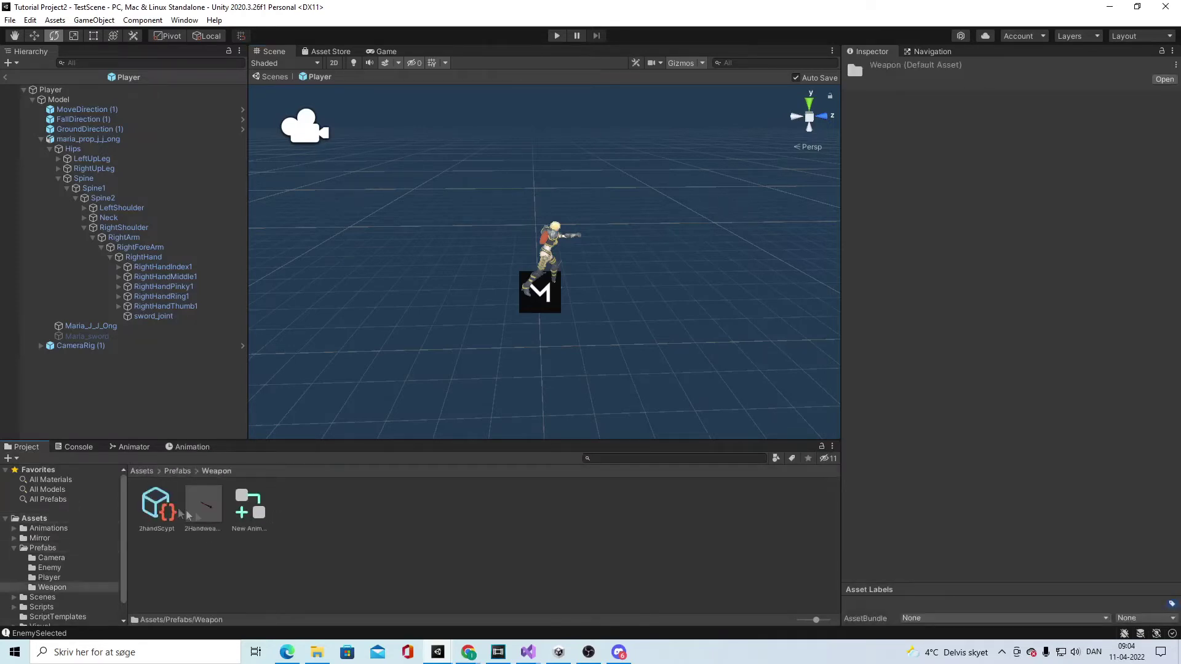
Step: Rename the New Animator Override Controller asset as 2handedAnimationOverride
click(252, 512)
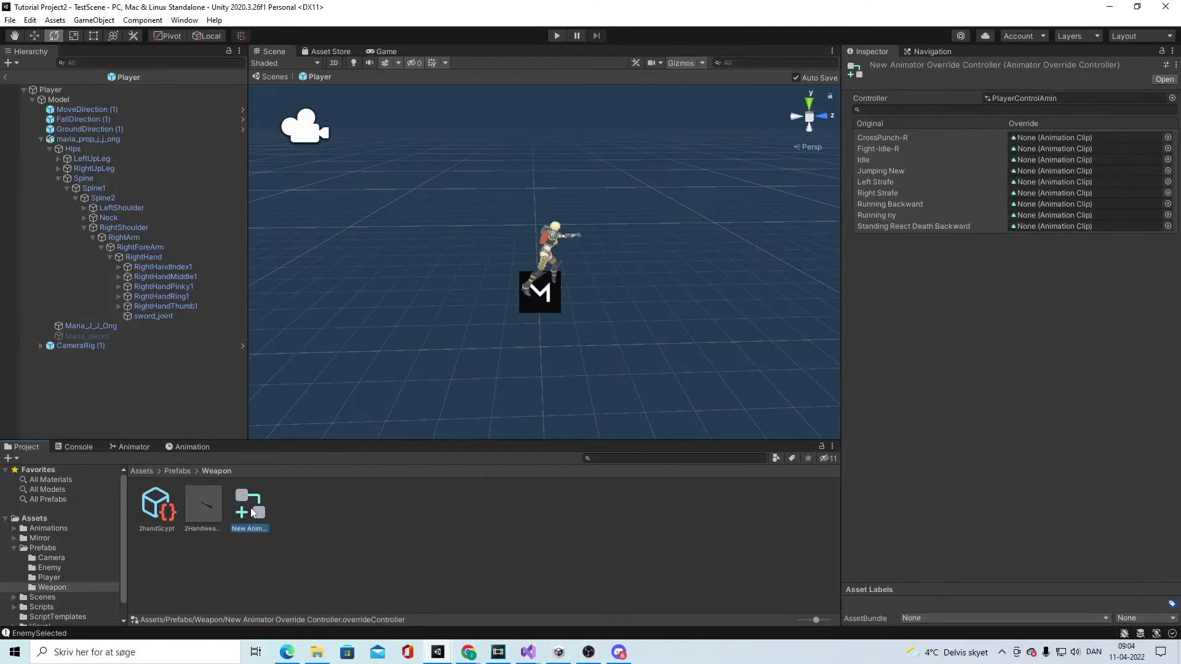
right_click(252, 512)
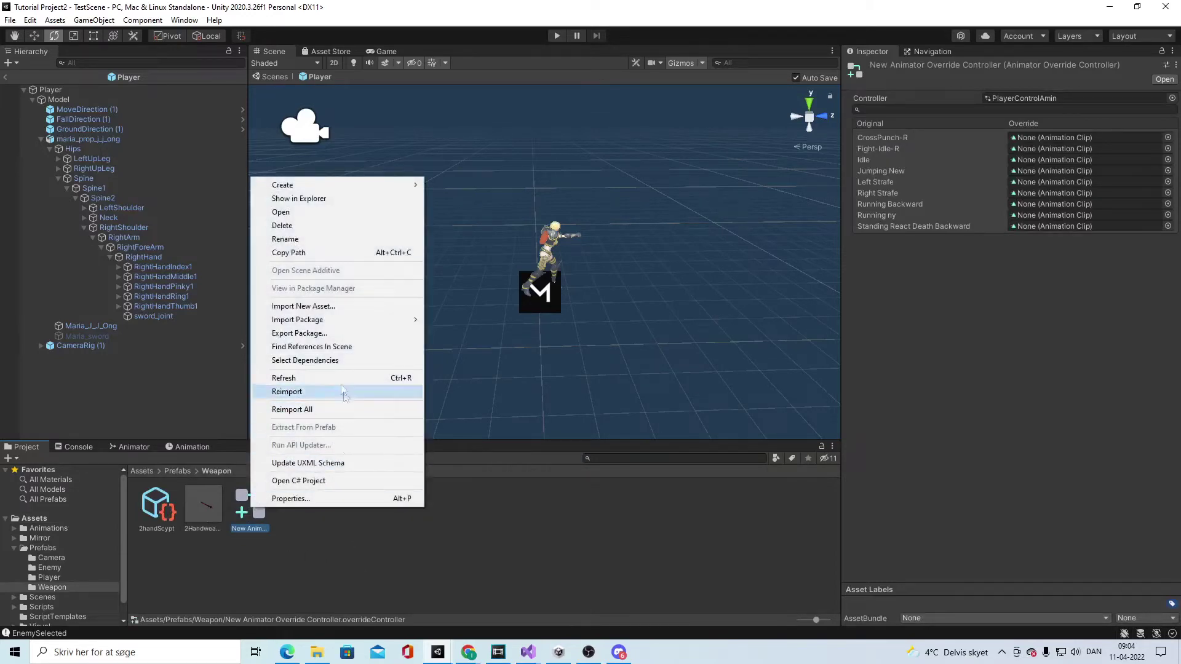
click(307, 239)
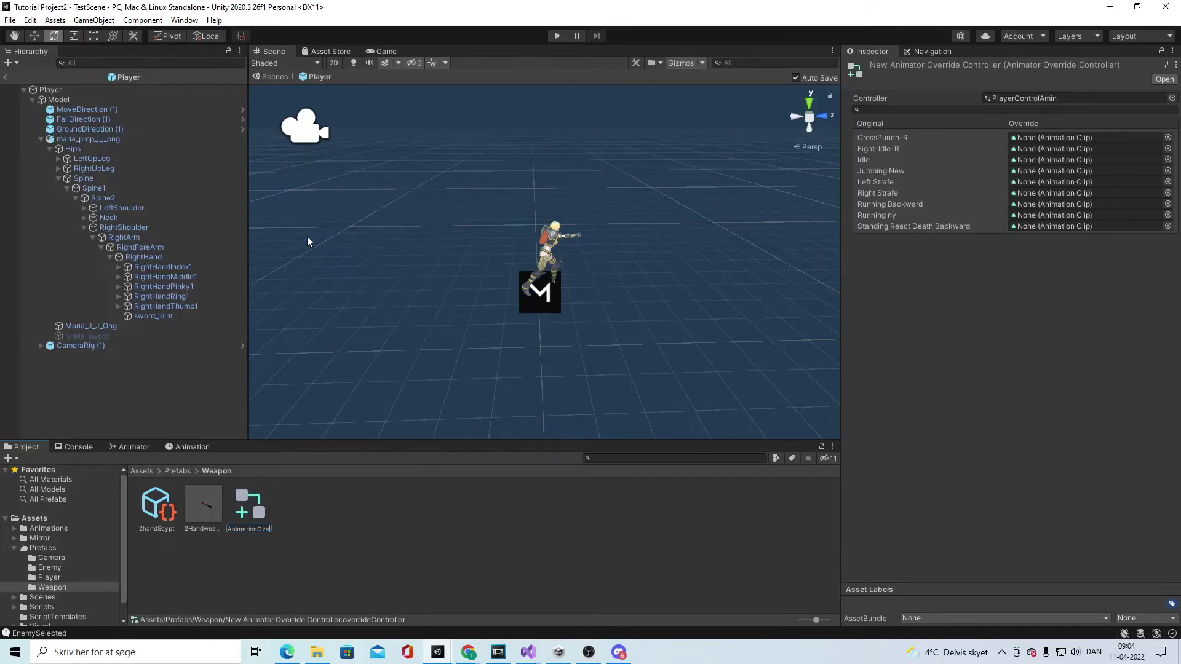
text(2handedAnimationOverride)
key(Return)
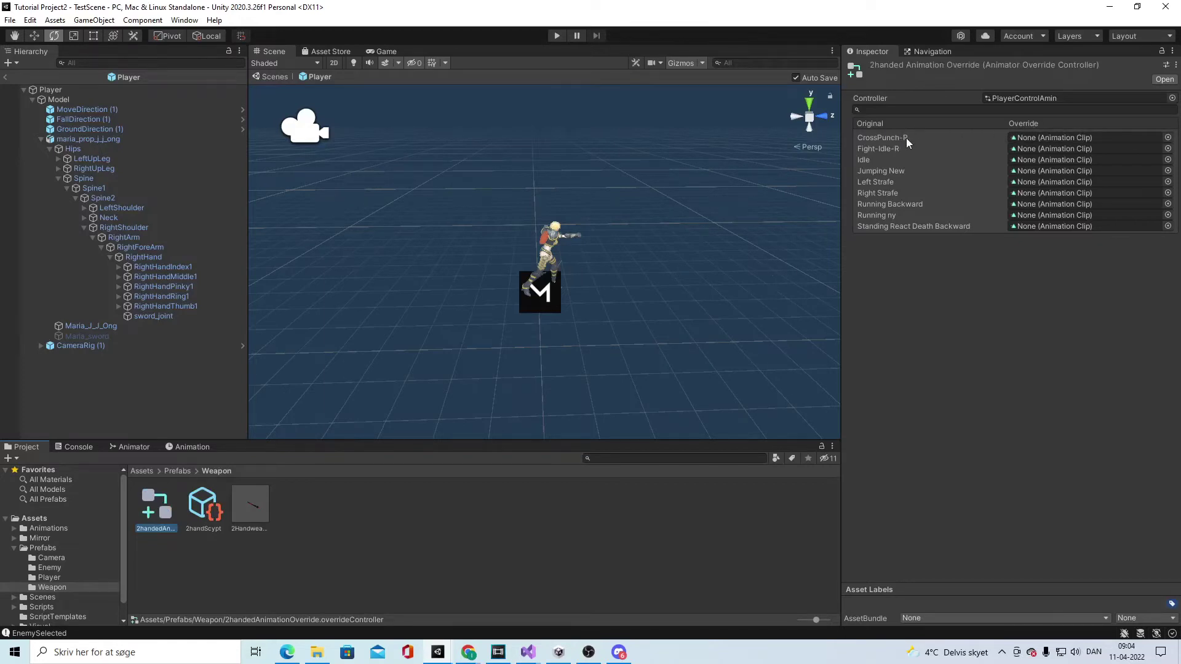
Step: Override the CrossPunch-R clip with Great Sword Slash in the 2handedAnimationOverride controller
click(1167, 140)
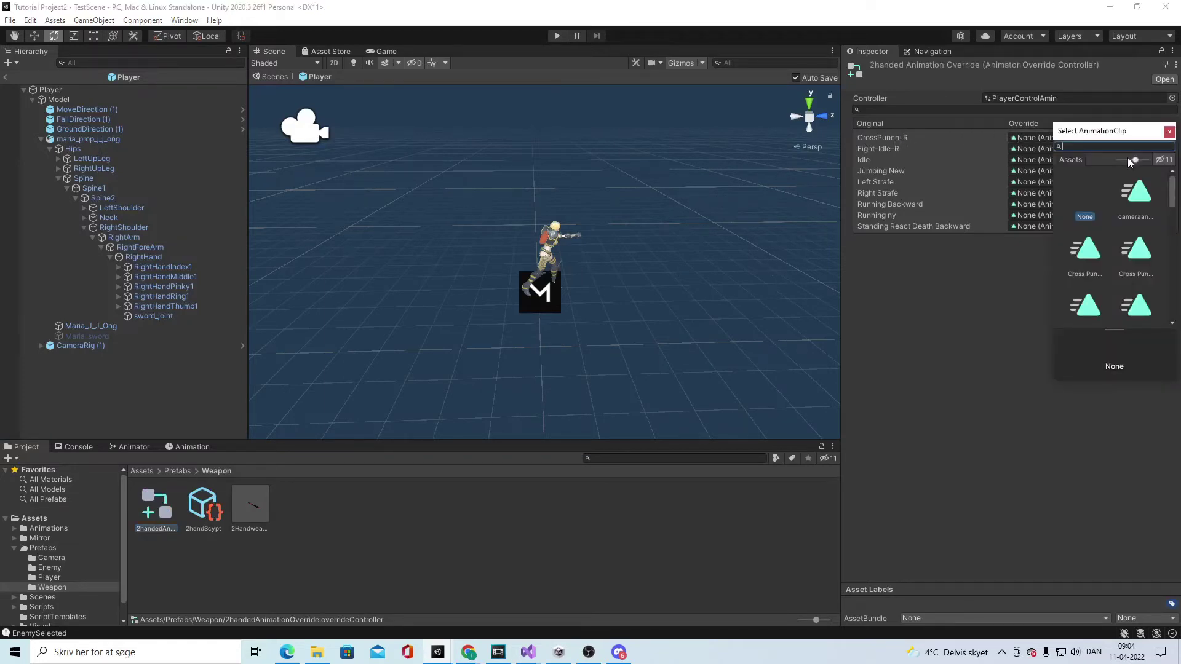
text(sword)
click(1140, 271)
double_click(1144, 261)
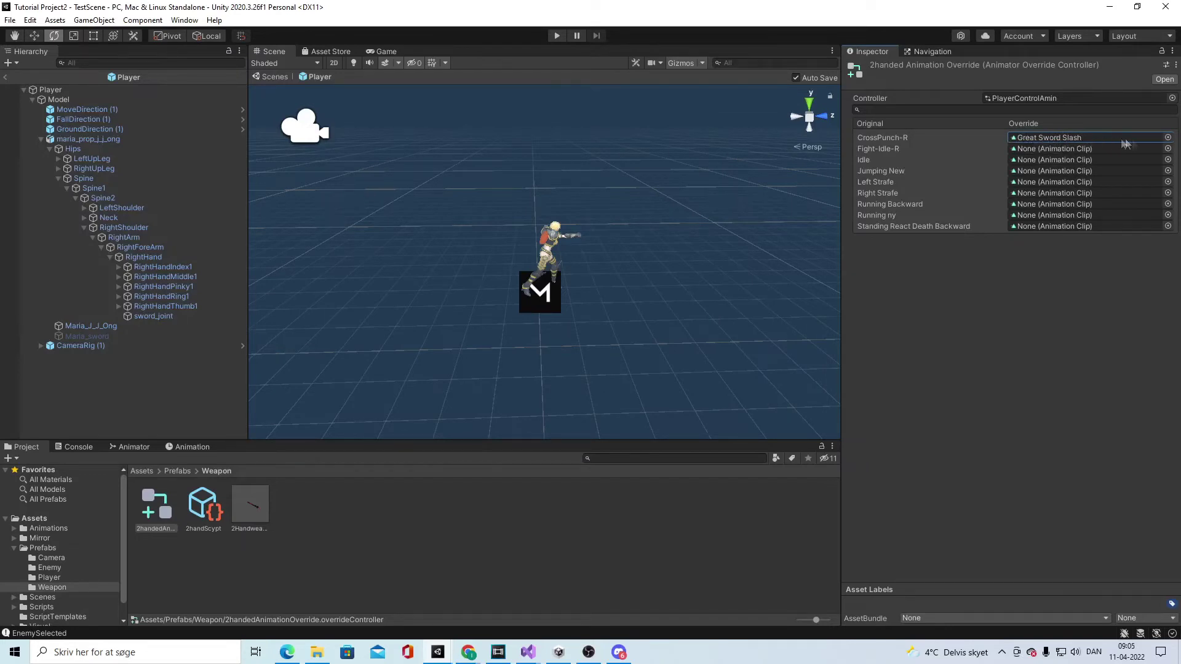
Step: Override the Fight-Idle-R clip with Great Sword Idle in the 2handedAnimationOverride controller
click(1168, 149)
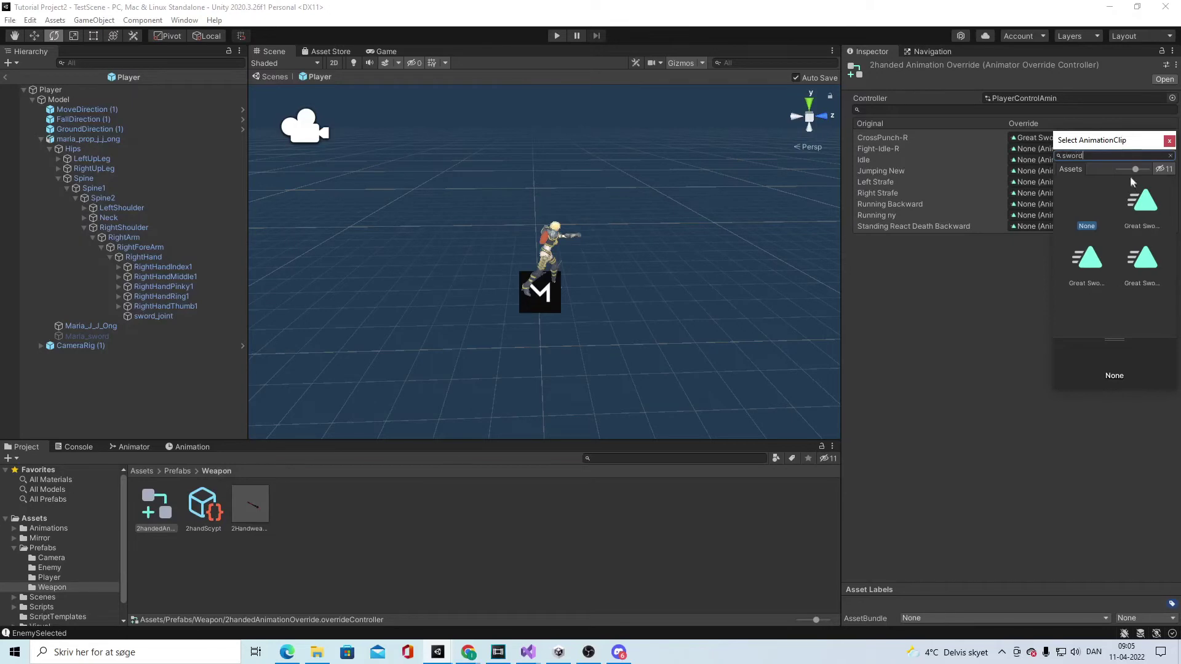
click(1144, 209)
click(860, 331)
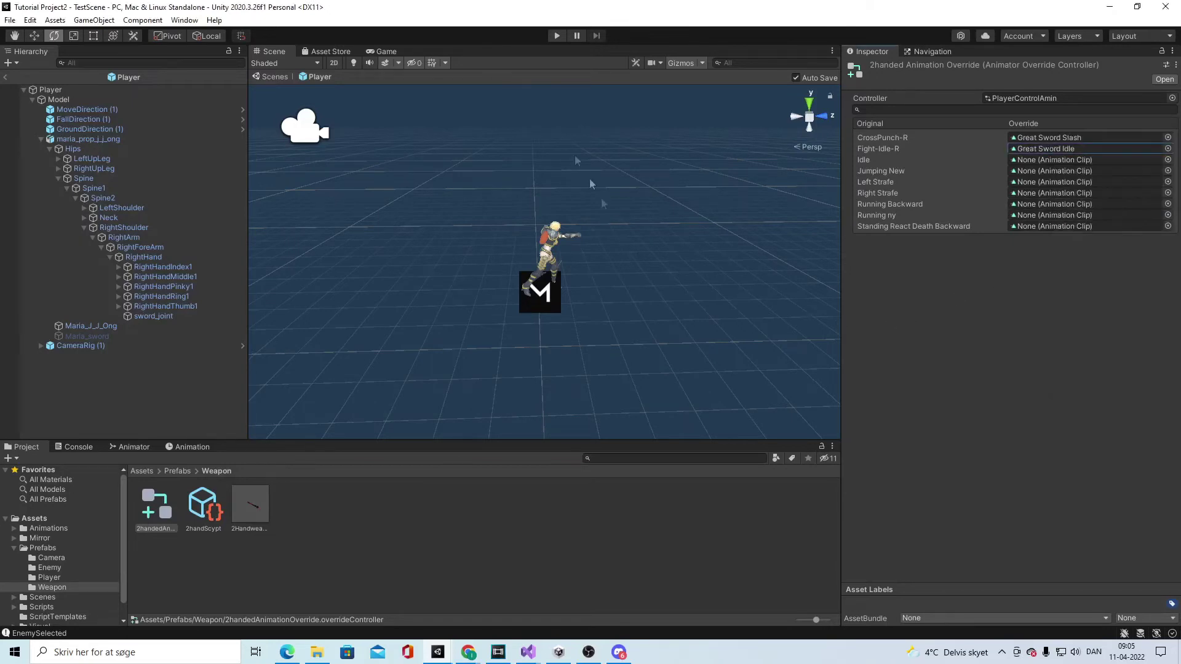
Step: Check the 2handScypt weapon asset and the 2Handweapon prefab, and return from the Player prefab to TestScene
click(207, 506)
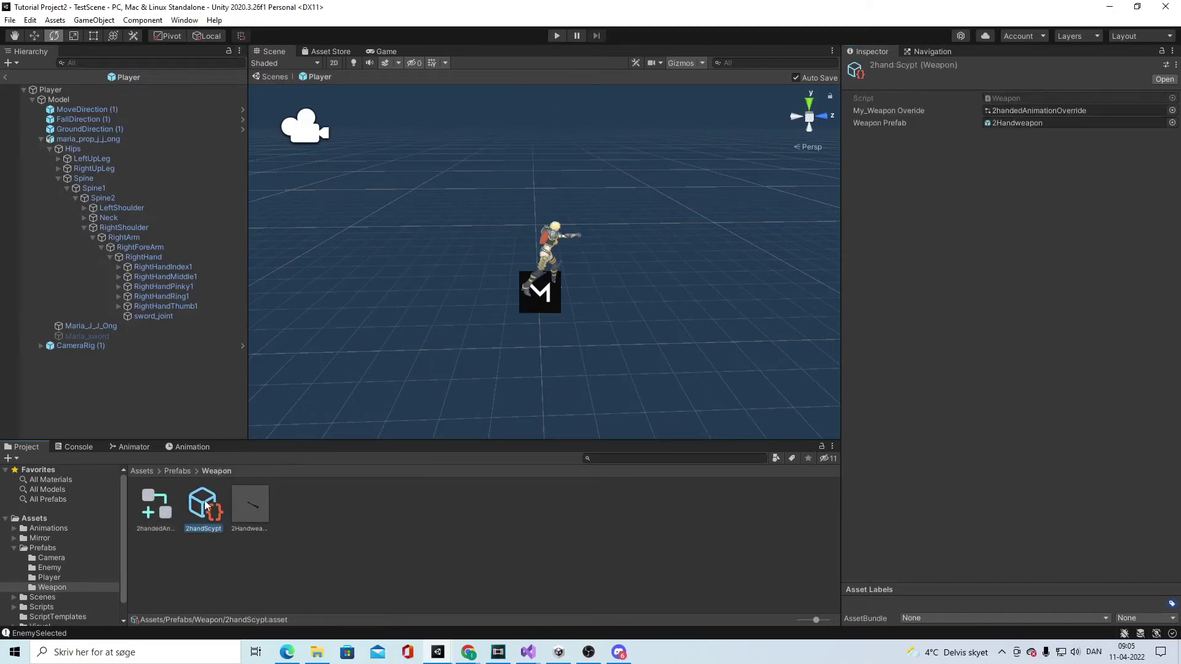
click(265, 511)
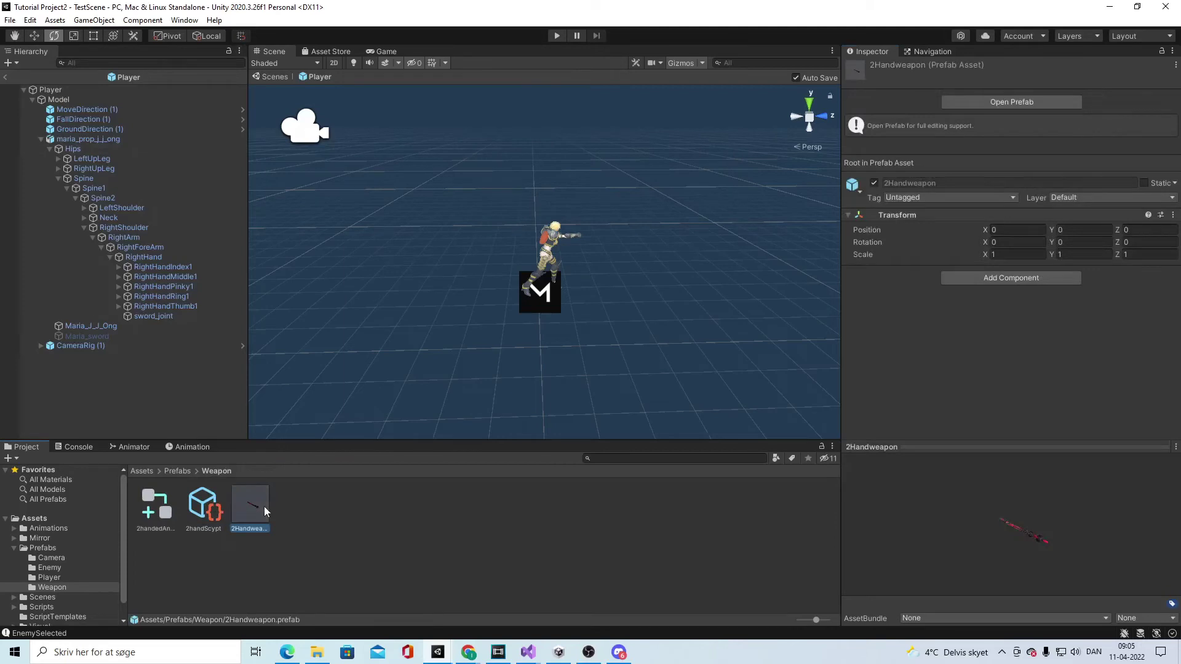
click(197, 514)
click(6, 78)
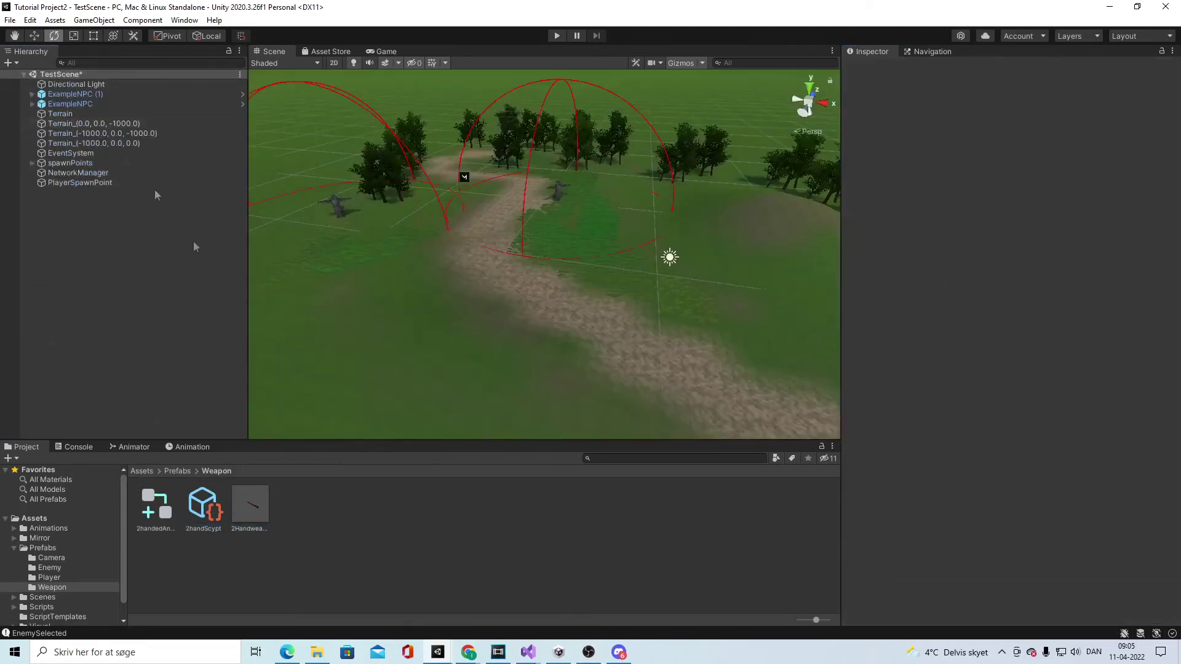
Step: Compare the clip overrides of 2handedAnimationOverride with the references held by the 2handScypt weapon asset
click(195, 508)
click(168, 508)
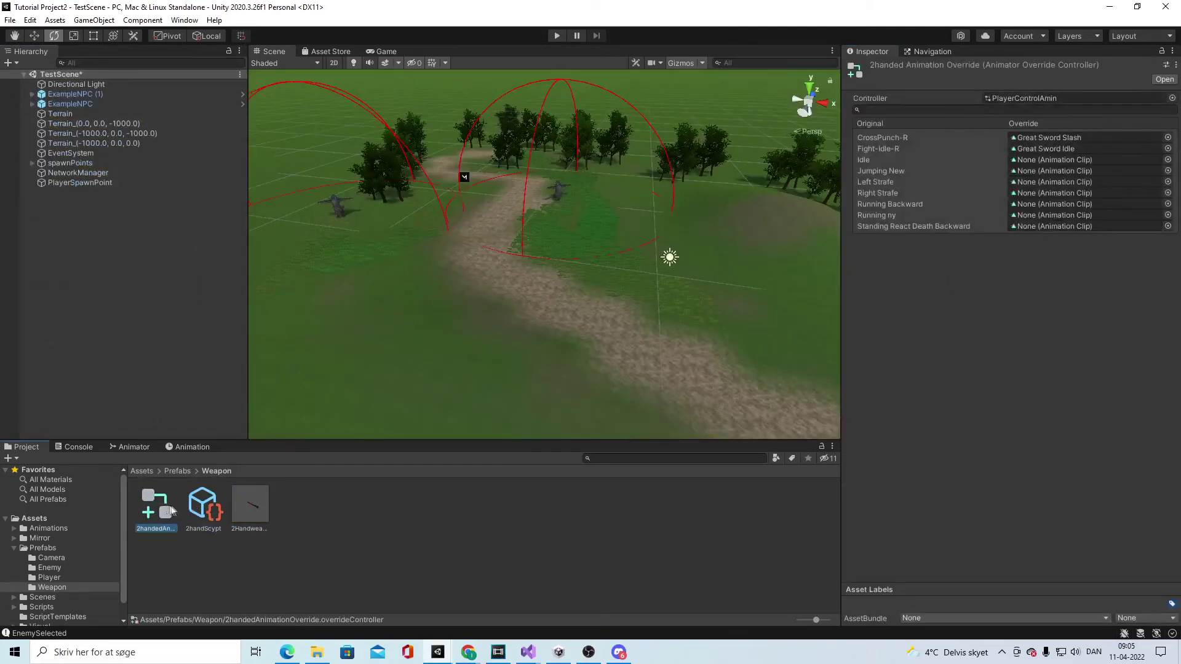
click(200, 514)
click(146, 516)
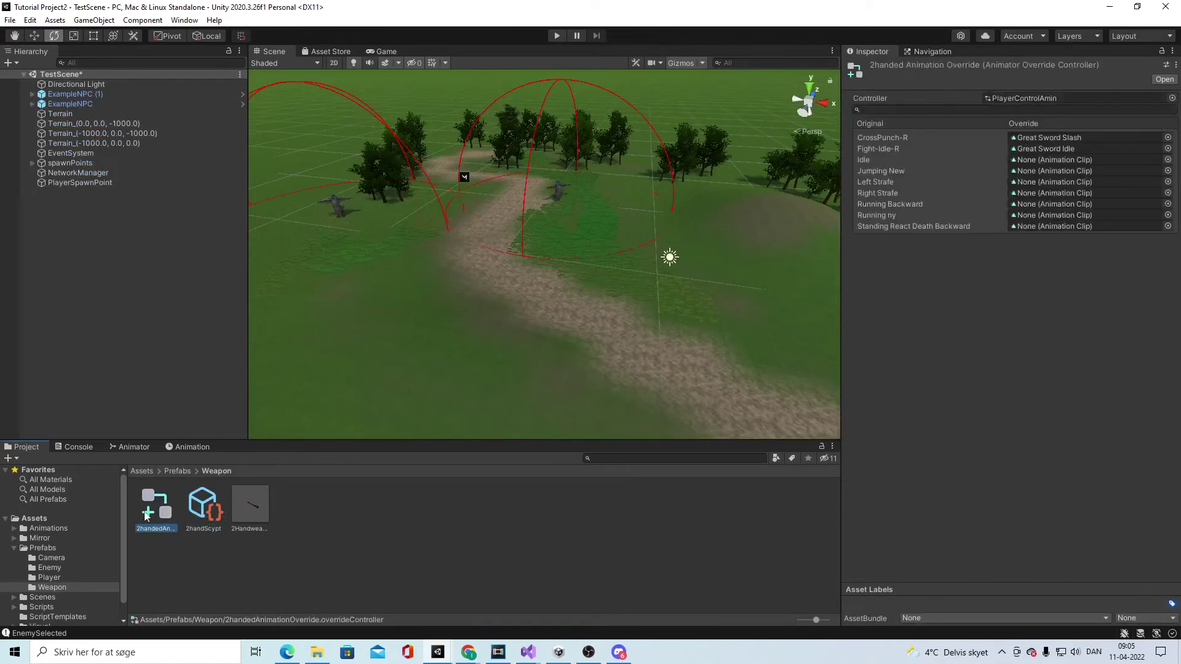
click(200, 514)
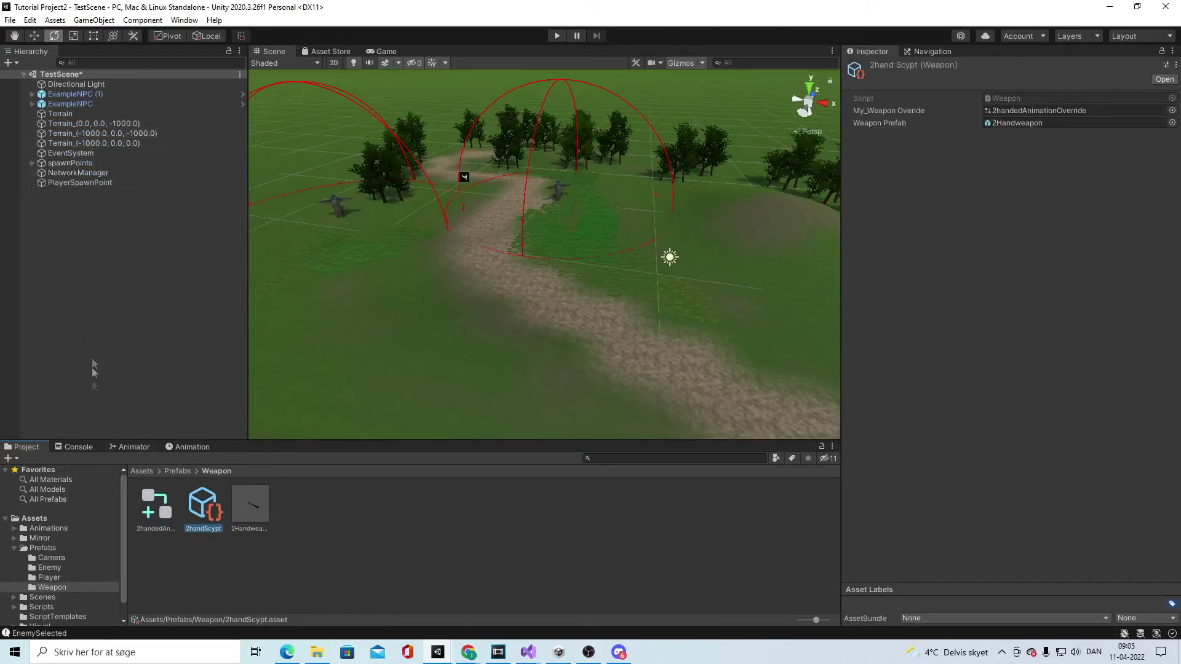
Step: Play the scene as host, select the distant enemy and view the two-handed weapon stance from the side
click(555, 35)
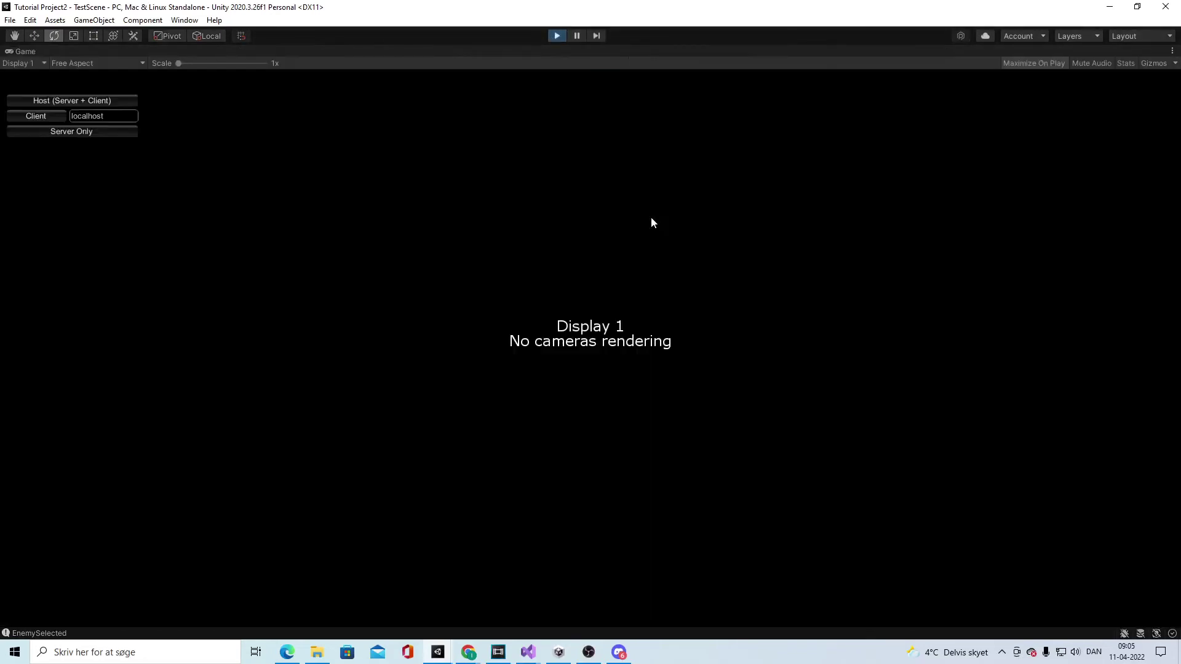
click(95, 108)
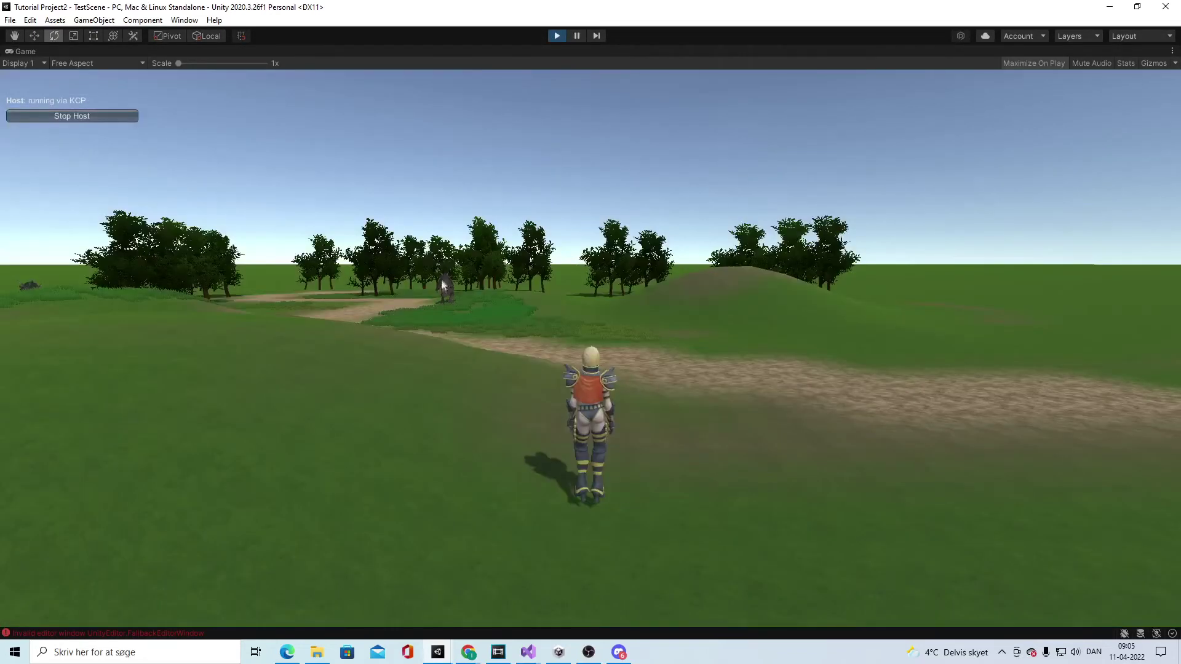
click(443, 285)
right_drag(702, 310, 58, 325)
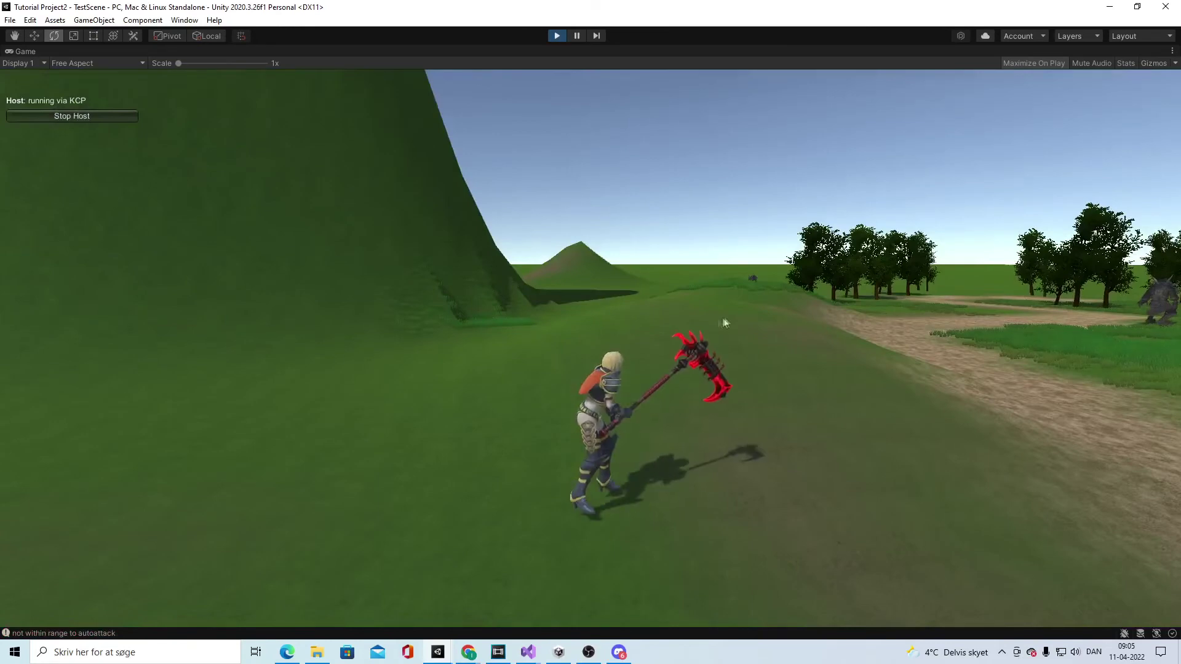
right_drag(728, 313, 637, 365)
Step: Run the player along the path with jumps to check the movement animations, and stop the game
key(w)
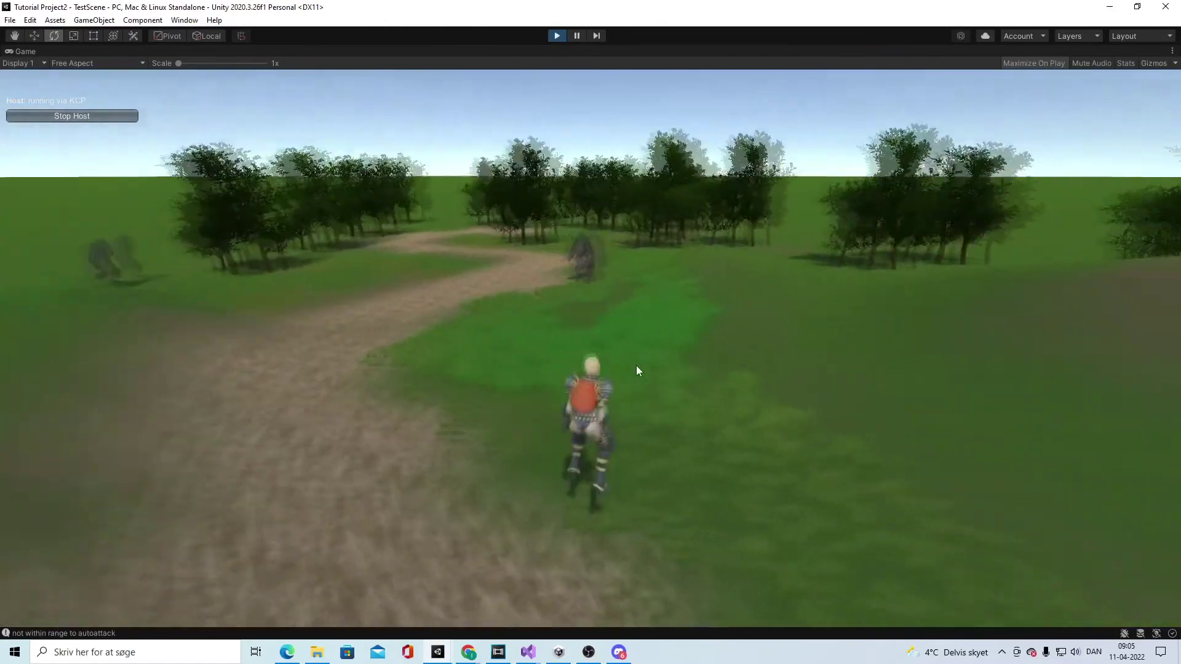
key(space)
key(a)
key(space)
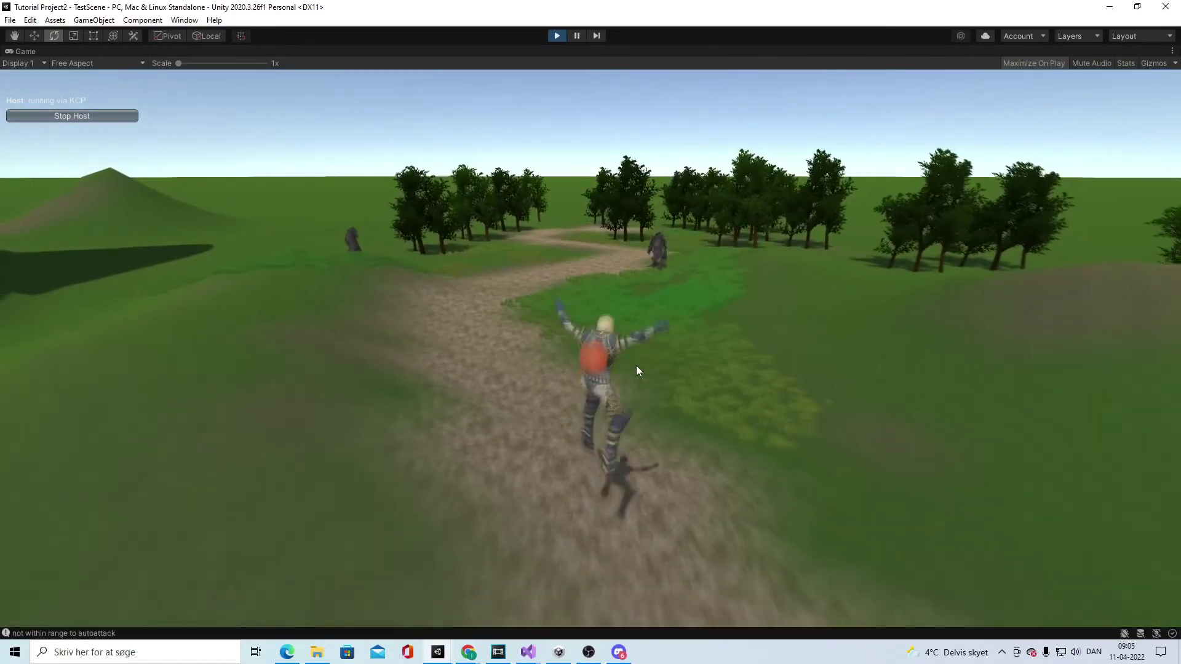
click(557, 36)
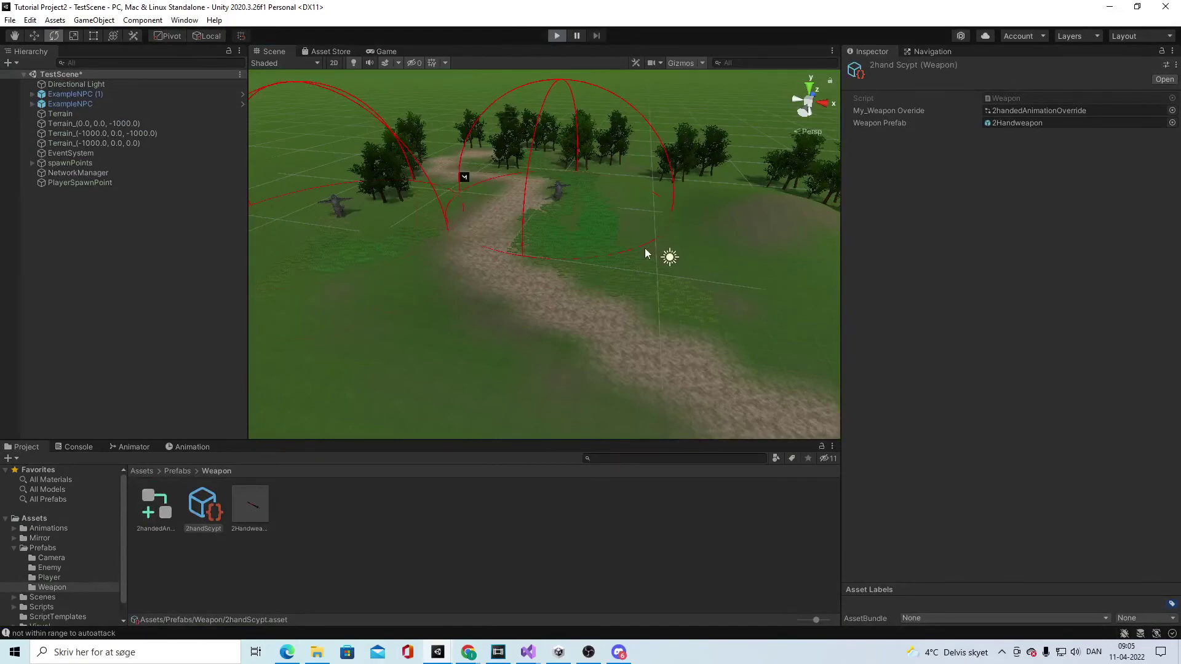
Step: Restart the game as host, run up to the nearest enemy and view the two-handed attack from the side
key(ctrl+p)
click(126, 100)
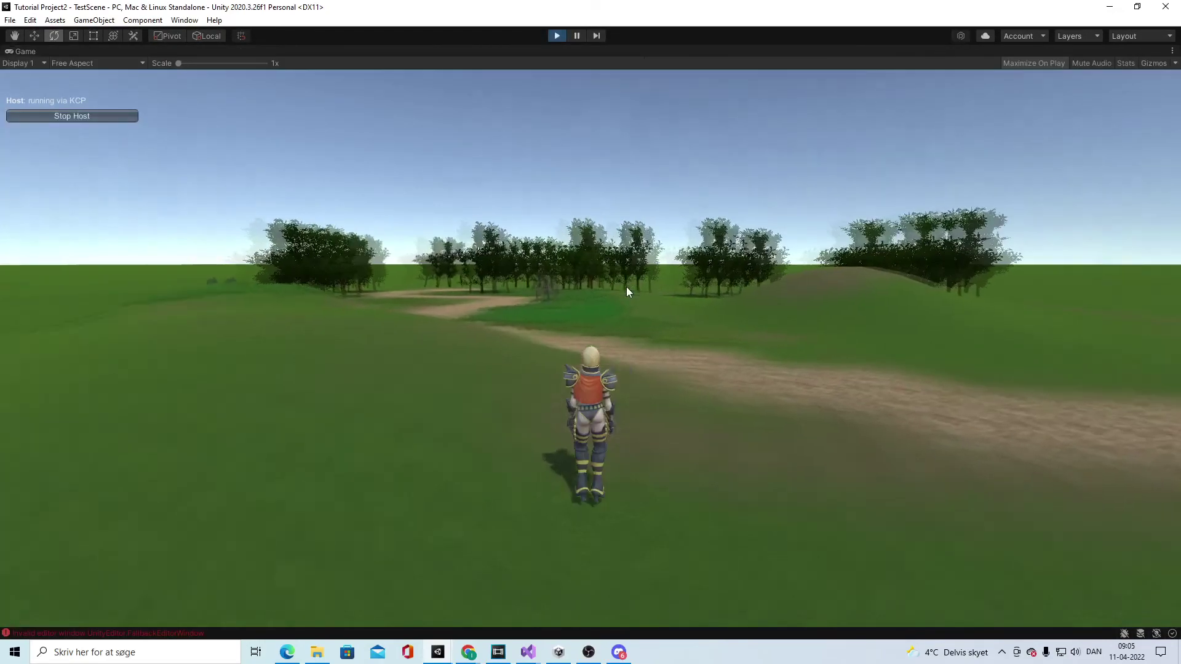
key(w)
key(space)
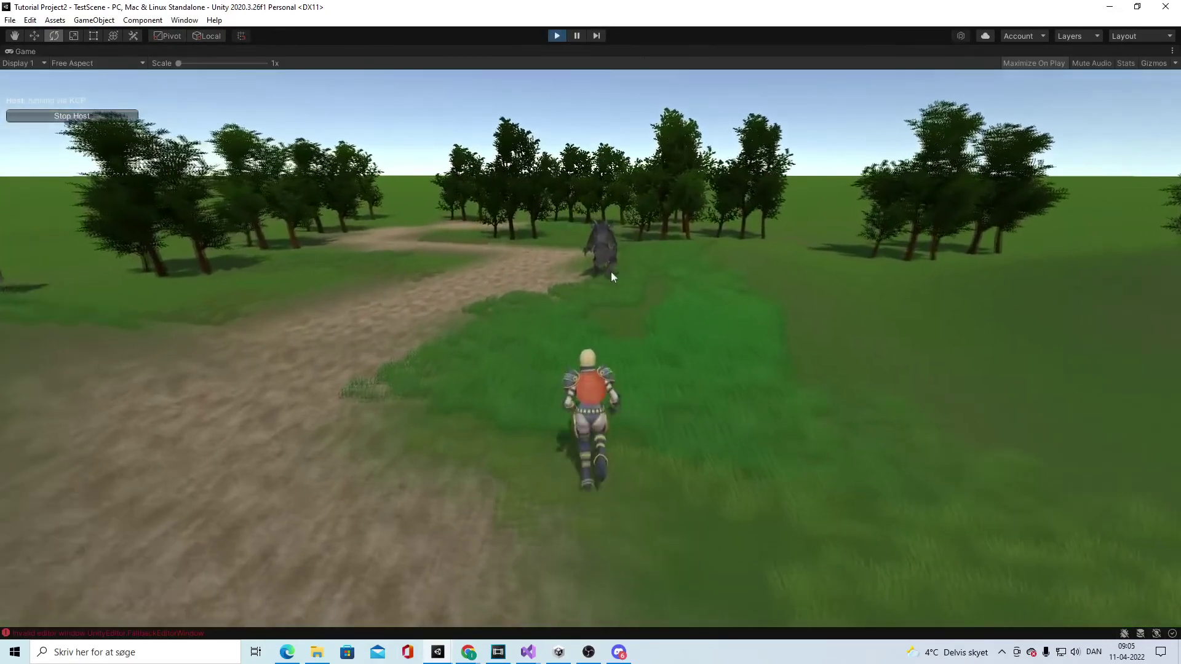
click(611, 272)
right_drag(722, 312, 275, 306)
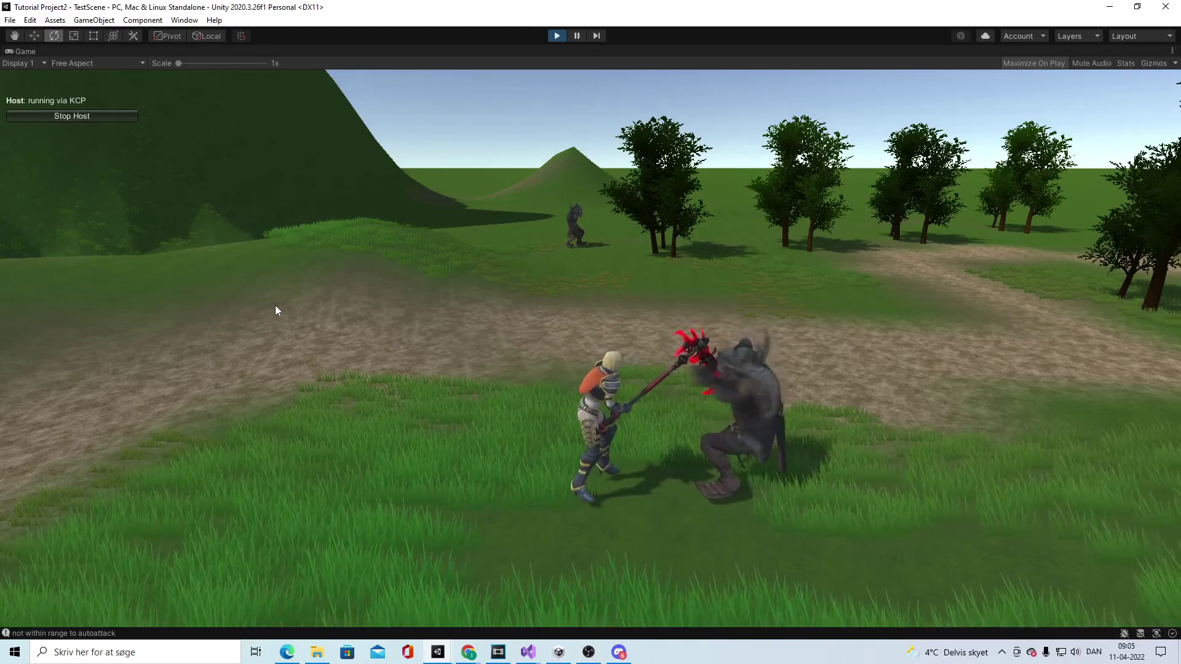
Step: Back the player away from the enemy and run forward with a jump, watching the weapon animations from the side
key(s)
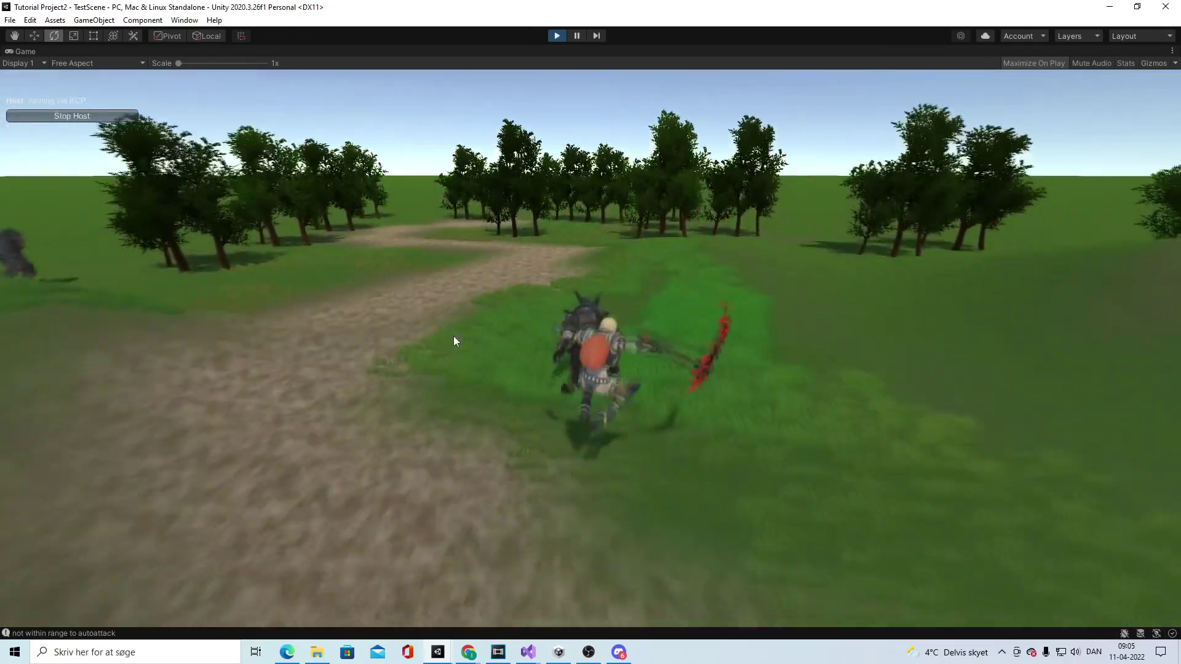
right_drag(783, 335, 253, 319)
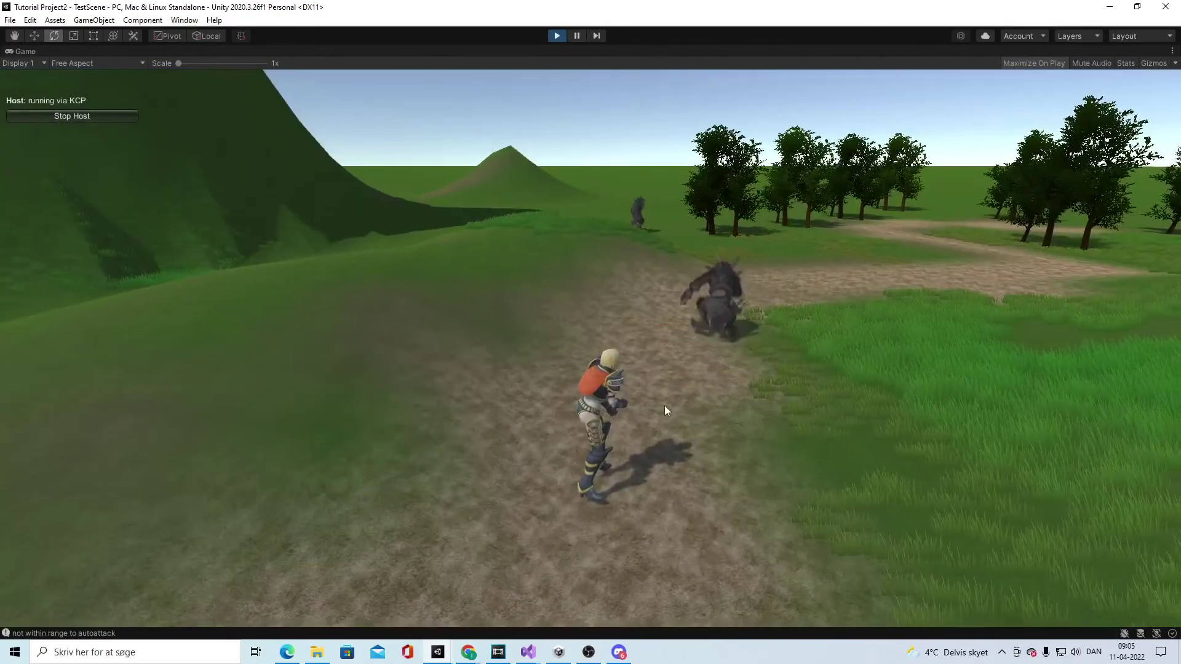
key(w)
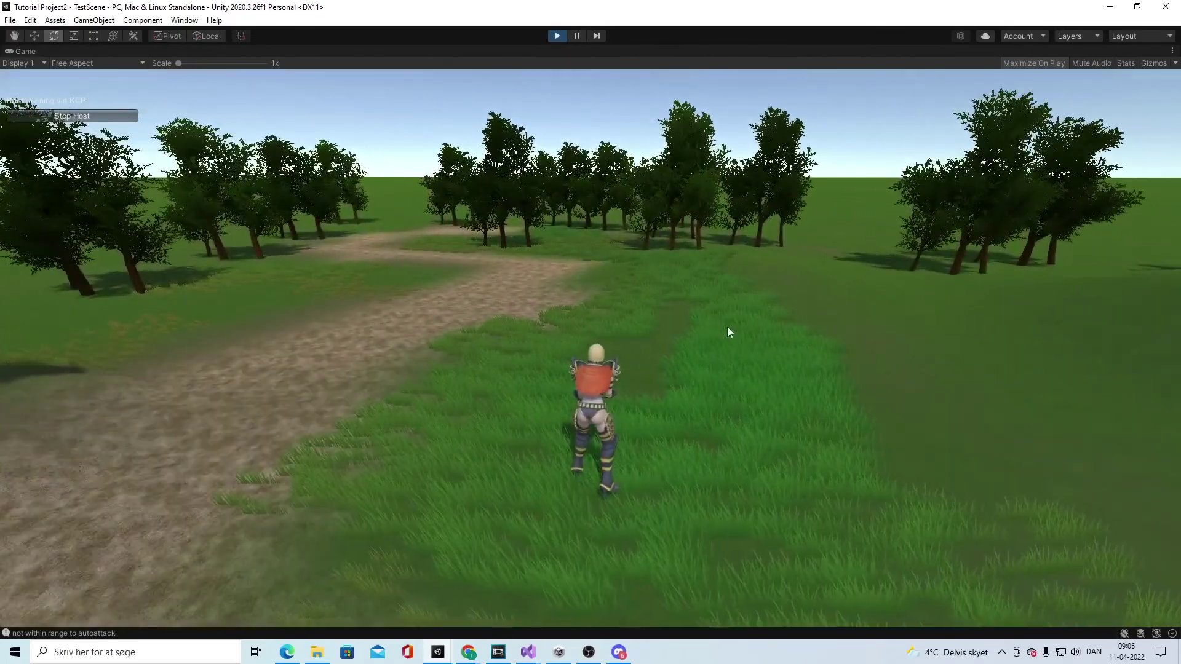
key(space)
right_drag(731, 331, 641, 353)
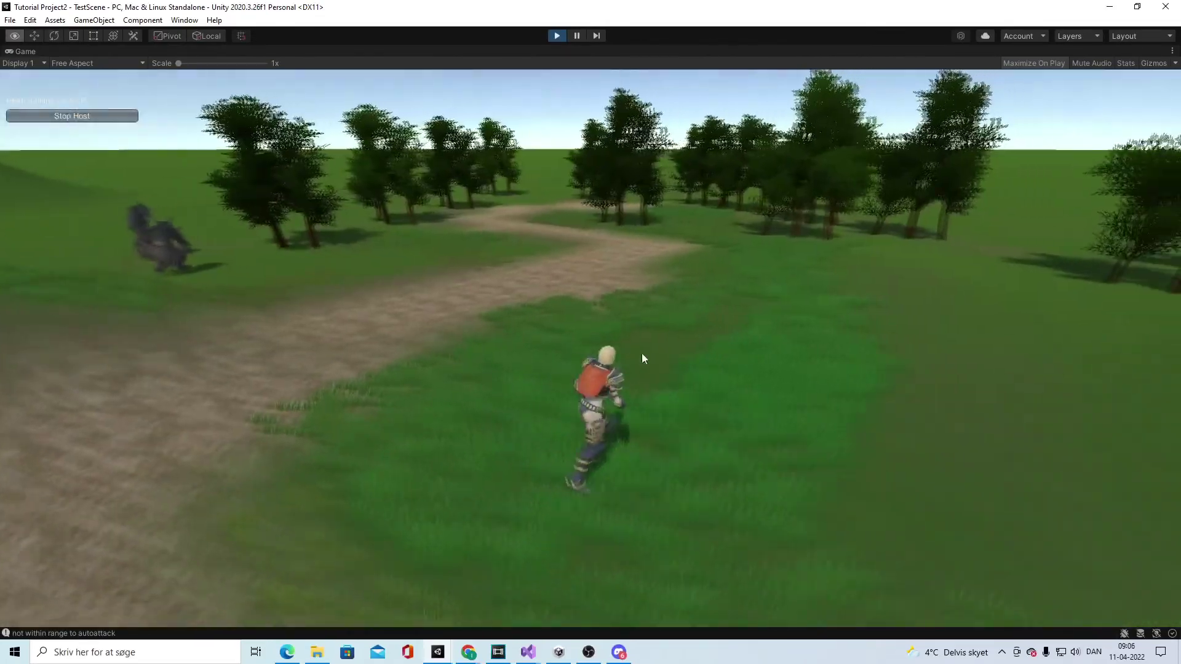
Step: Strafe the player both ways and run across the grass to check the movement animations
key(d)
key(a)
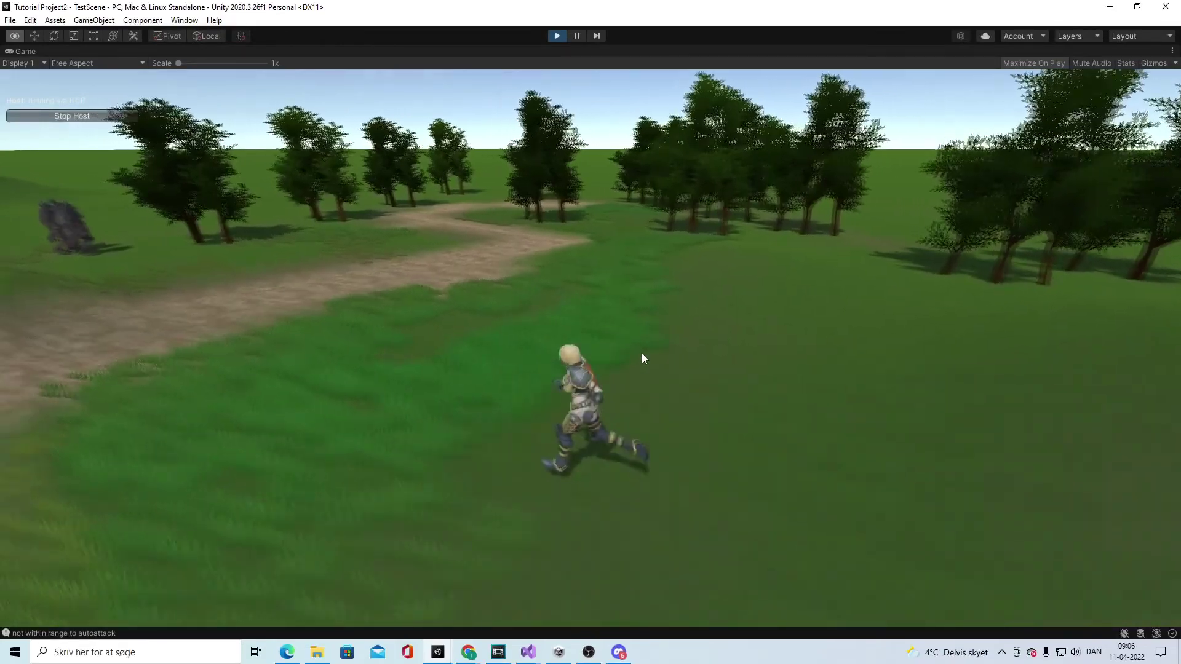
key(alt+w)
click(556, 42)
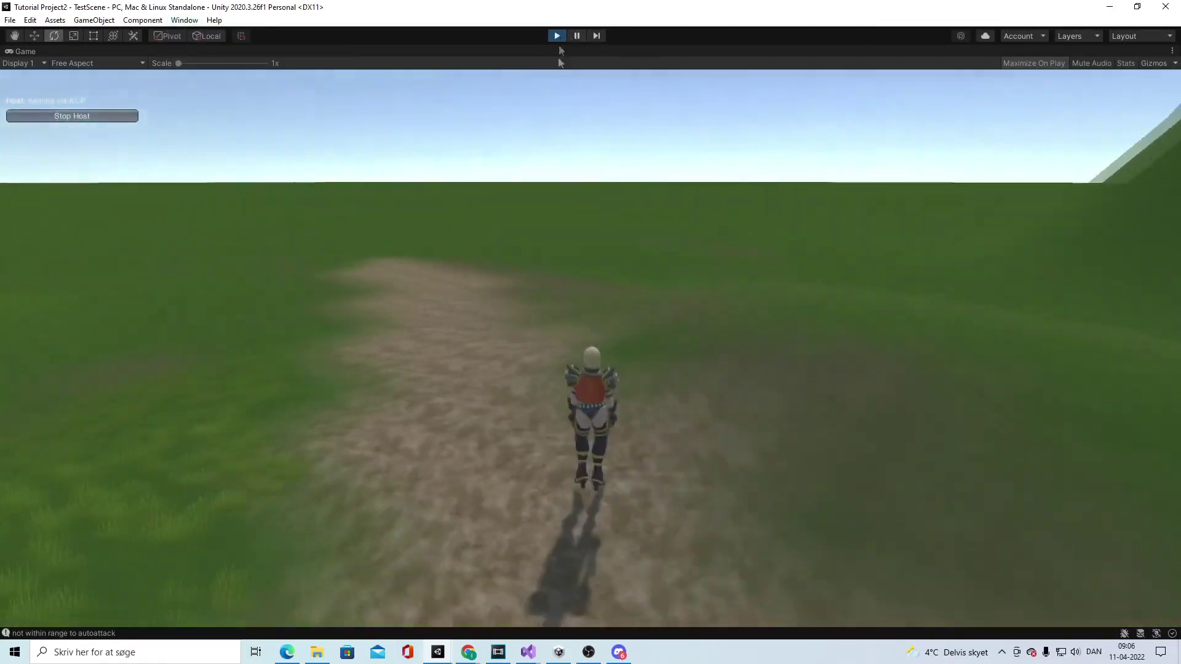
key(w)
key(a)
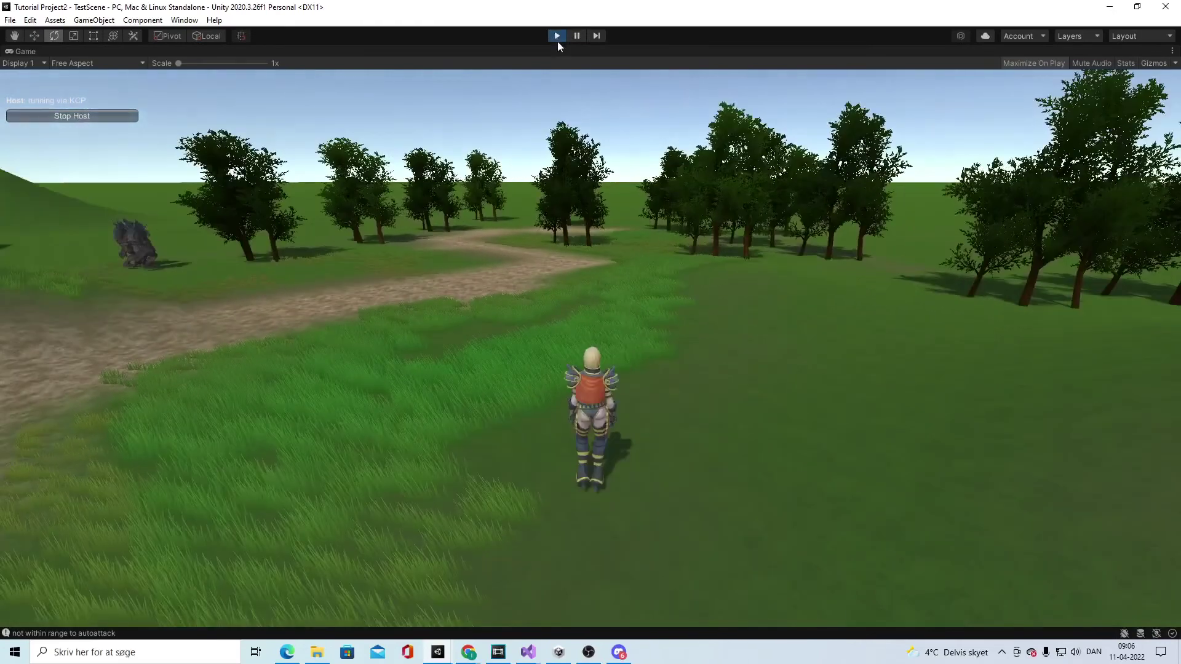